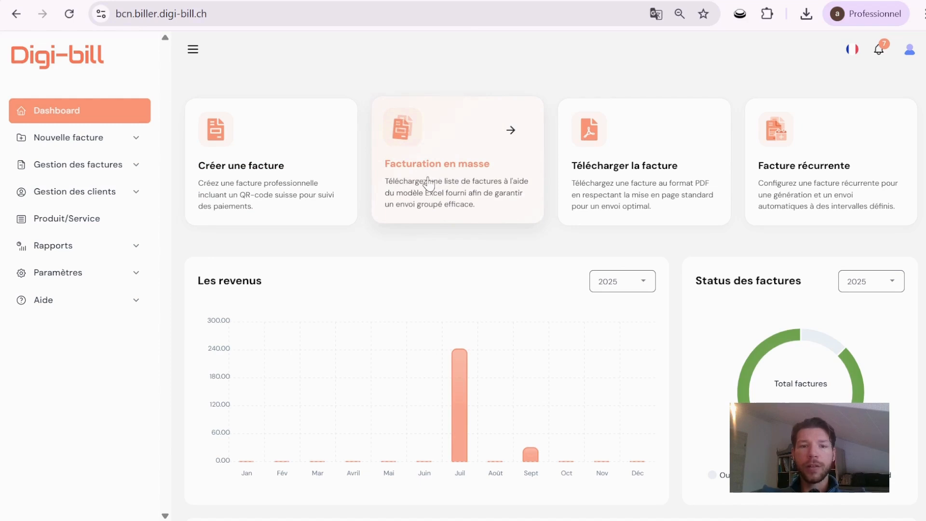
Start mass invoicing for the client group Groupe A and acknowledge the notice about selecting products.
click(458, 165)
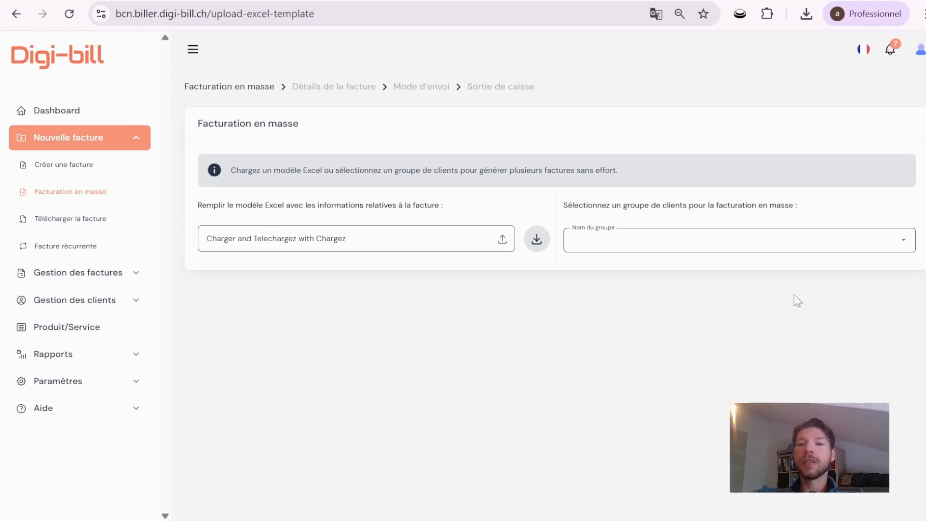
click(903, 244)
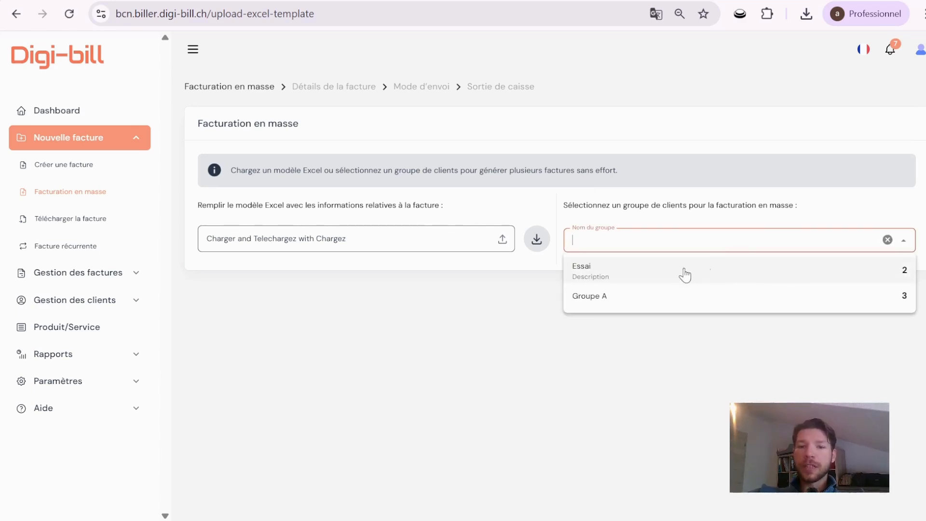
click(657, 299)
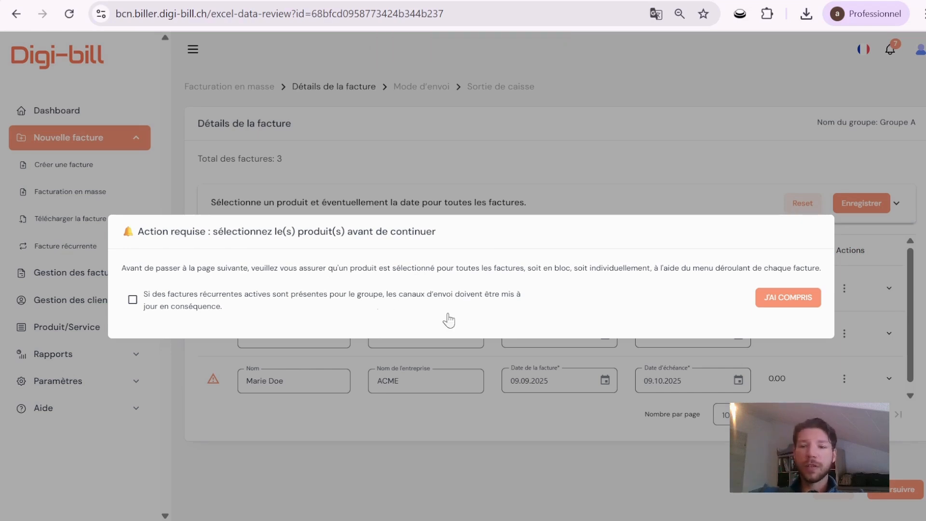
click(786, 301)
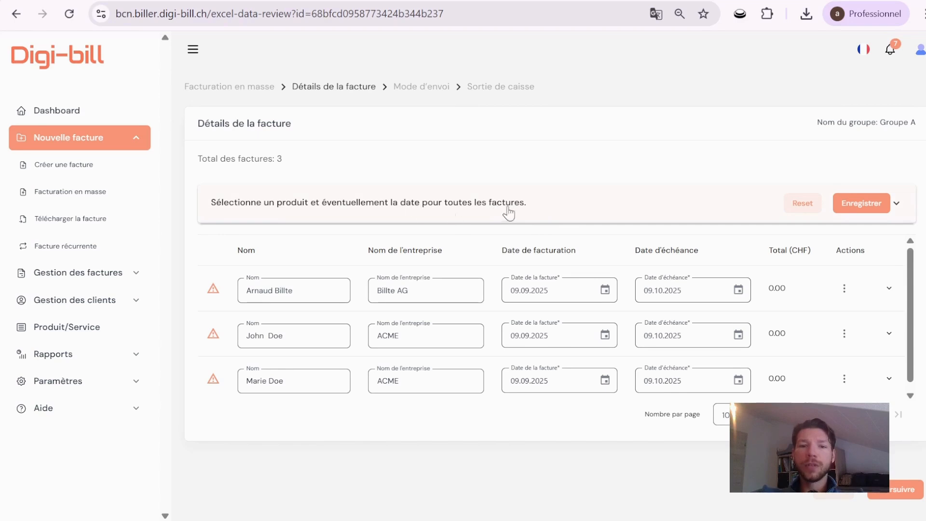
Select the product Robe for all invoices in the group and save it.
click(896, 204)
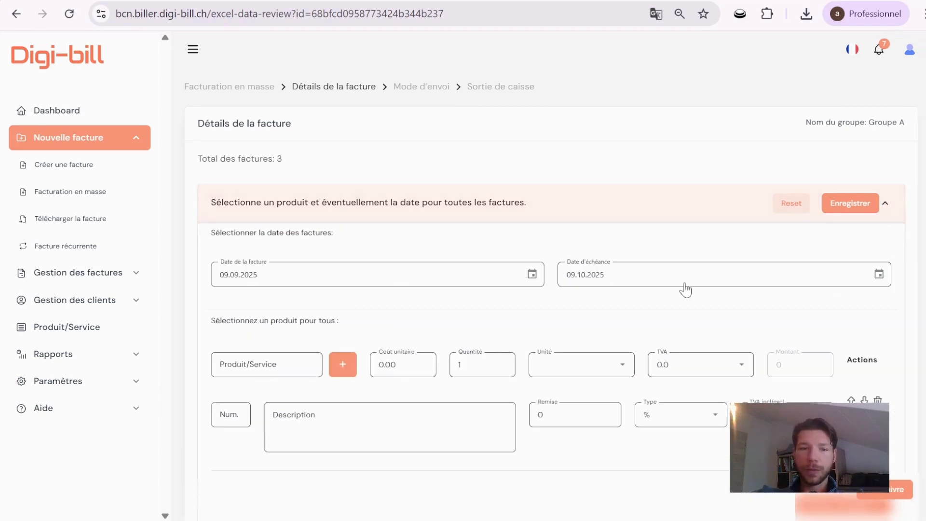
click(239, 359)
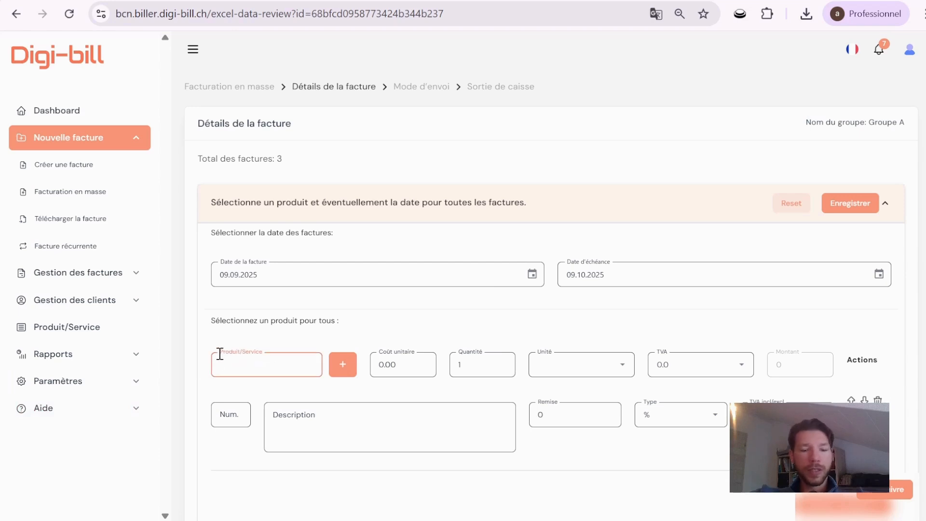
text(rob)
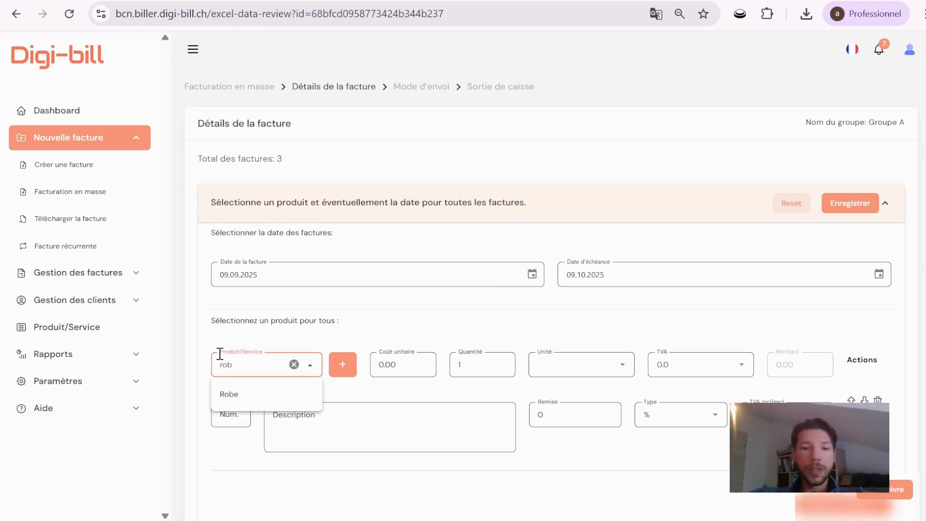
click(233, 394)
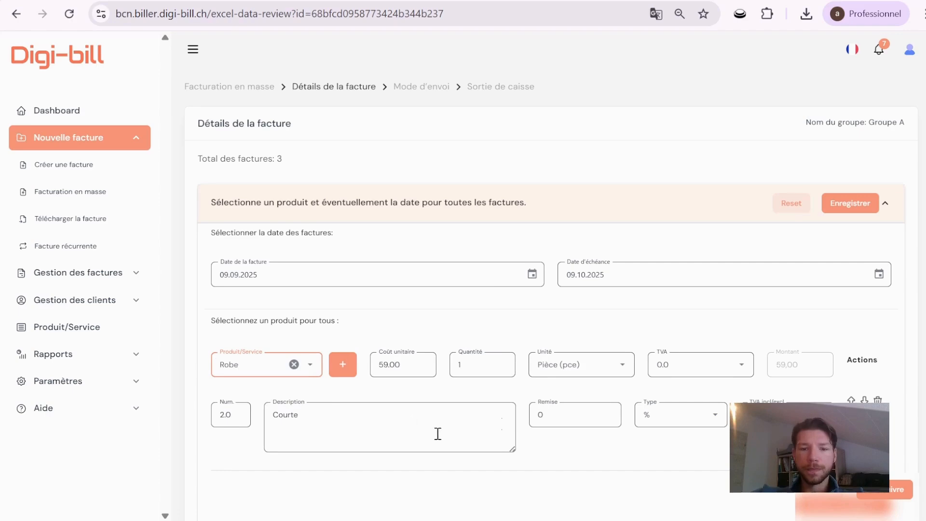
scroll(438, 434, down, 2)
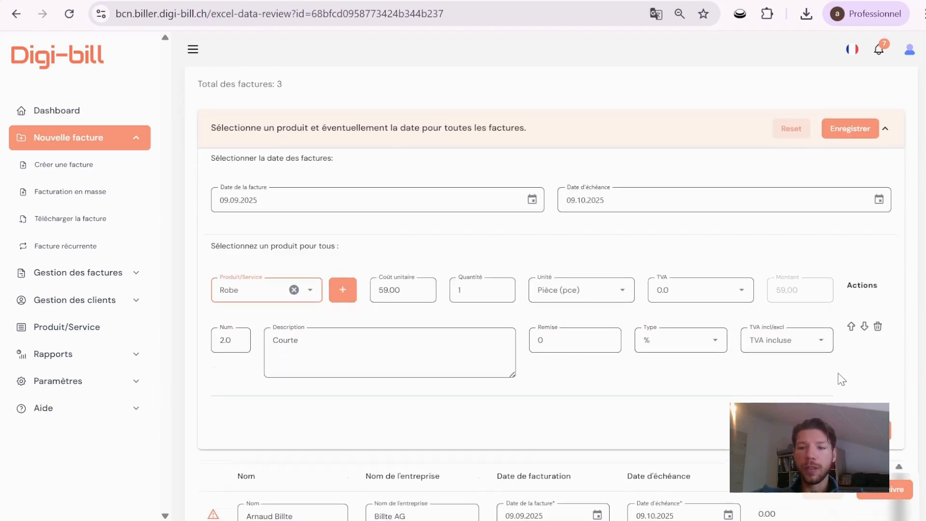
scroll(841, 333, down, 1)
scroll(843, 260, up, 3)
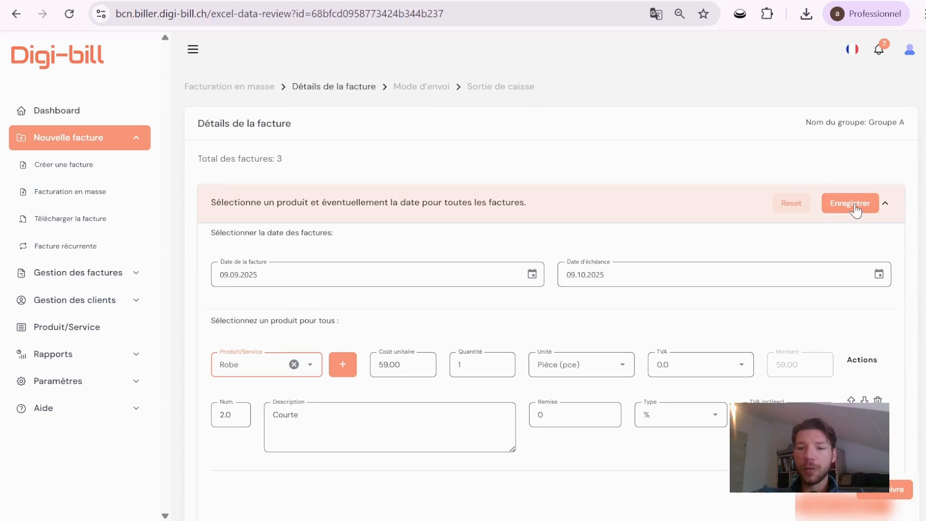
click(850, 203)
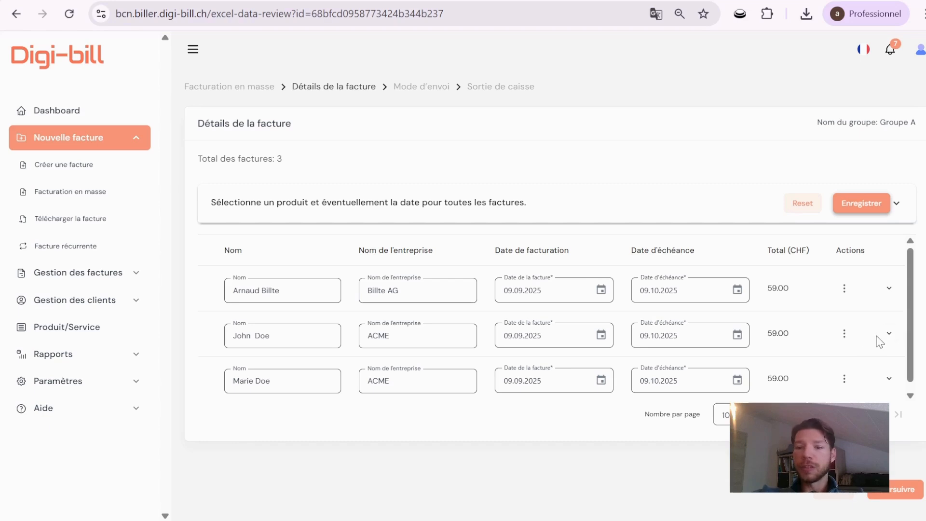
Add a second product line to the second client's invoice, named Vase with a unit cost of 99.
click(890, 334)
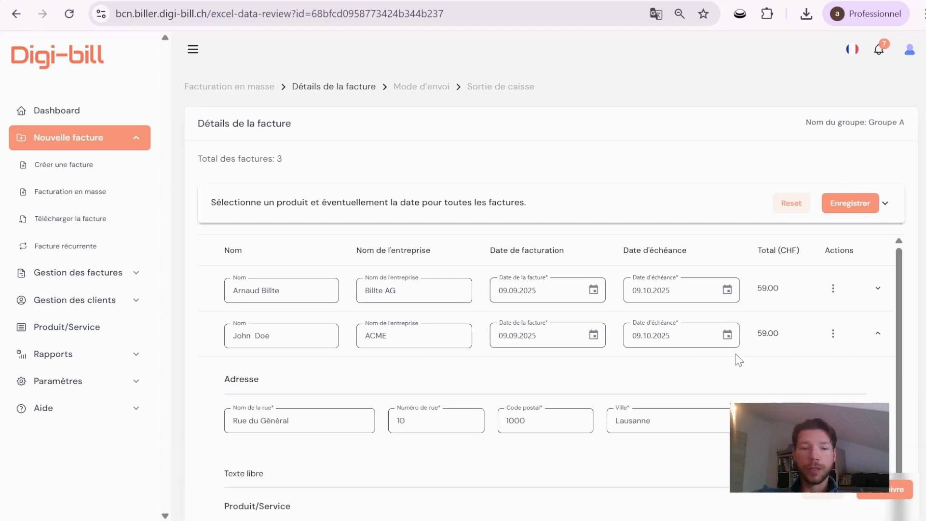
scroll(739, 360, down, 1)
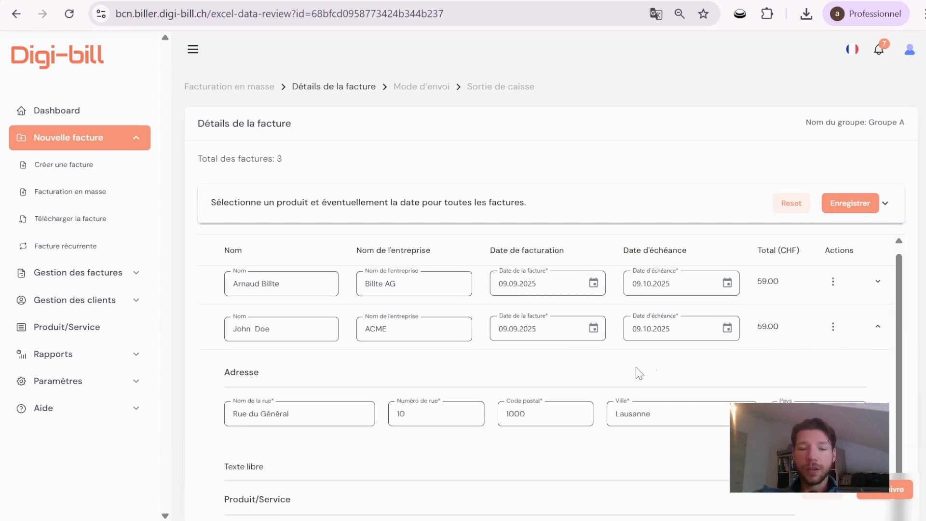
scroll(640, 374, down, 5)
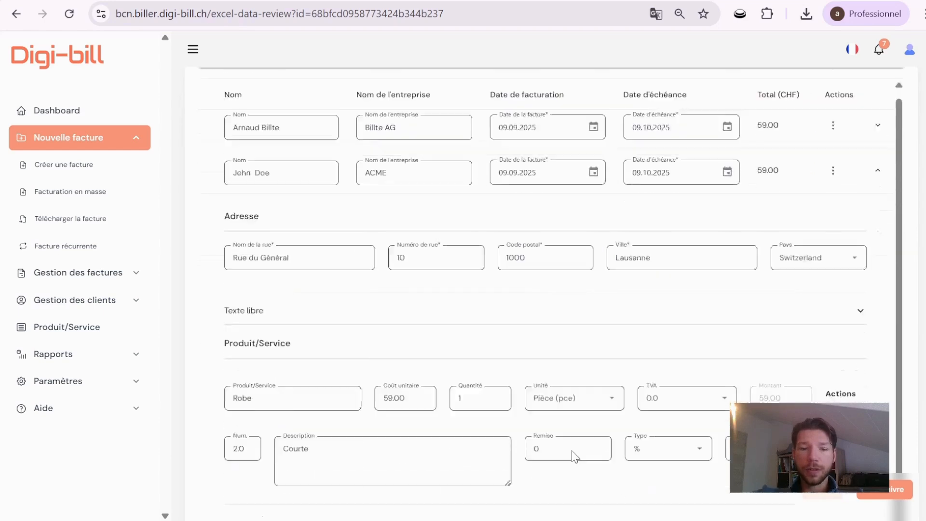
scroll(574, 456, down, 3)
click(807, 326)
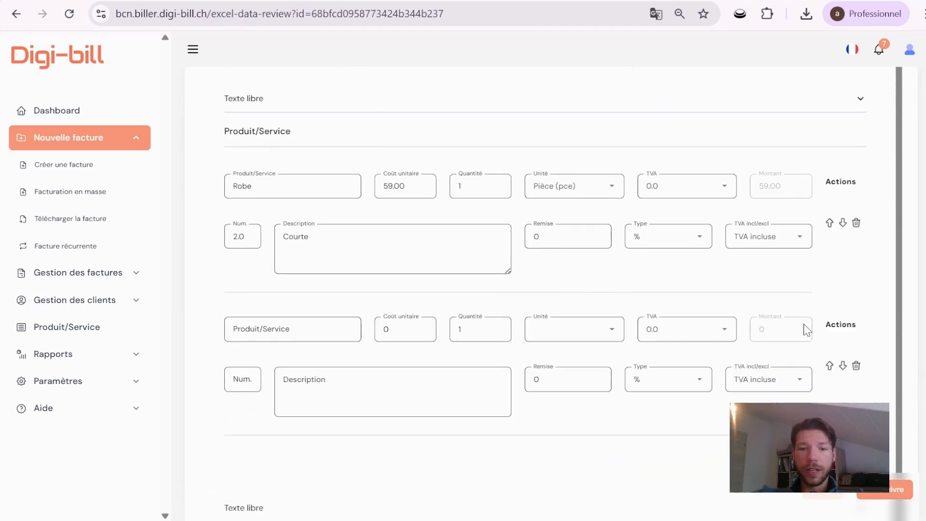
click(284, 332)
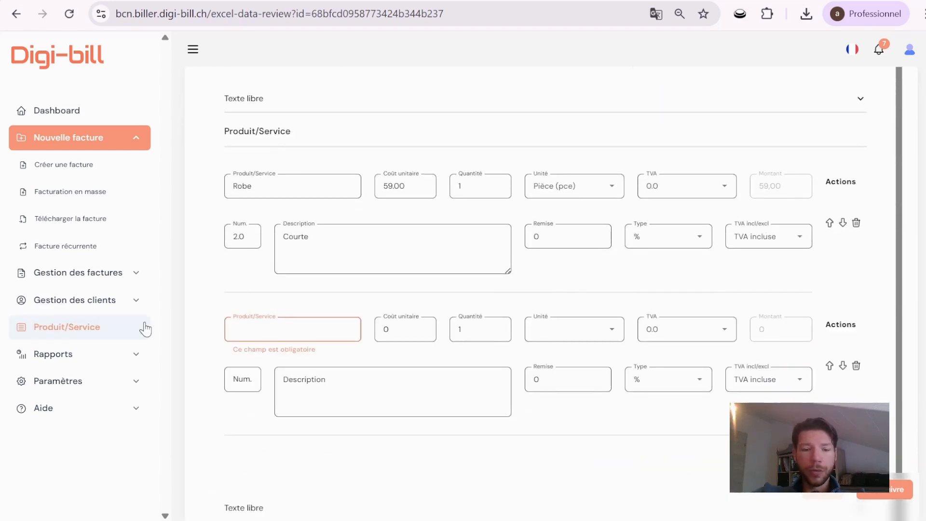
text(Vase)
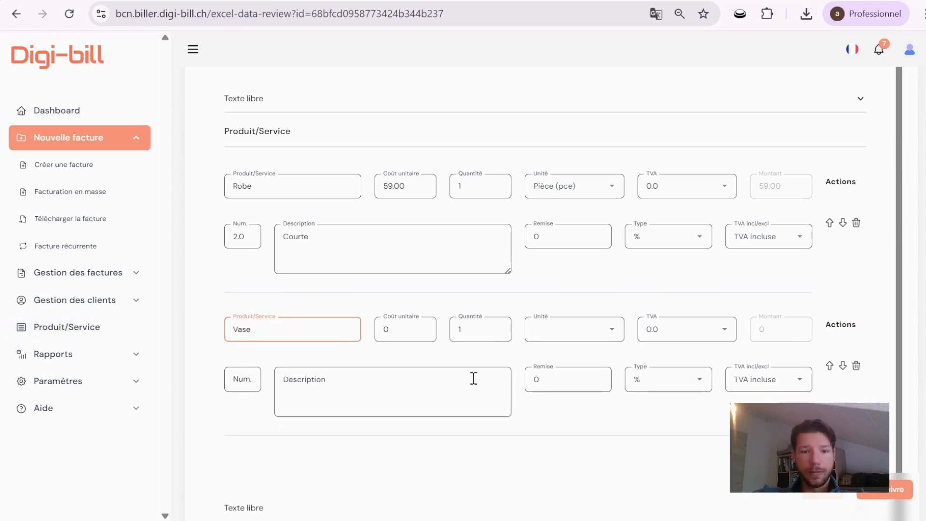
click(399, 333)
key(BackSpace)
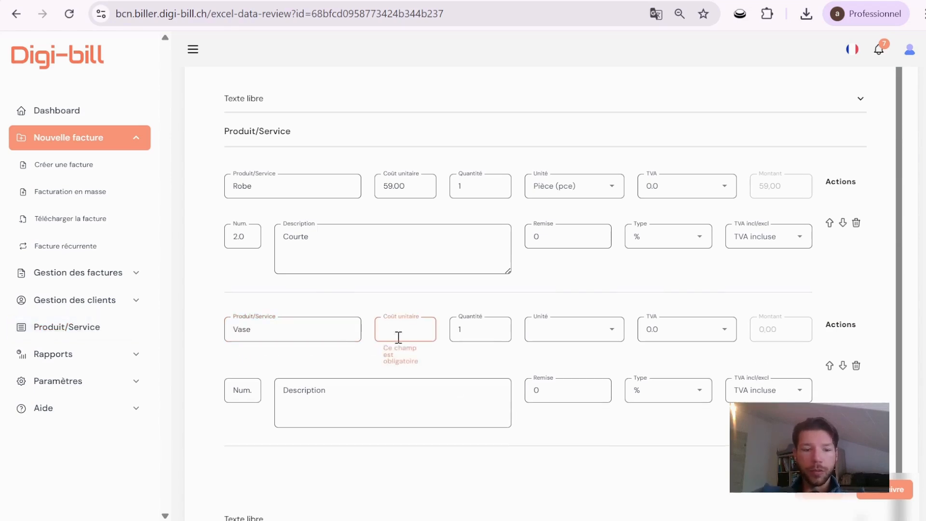
text(99)
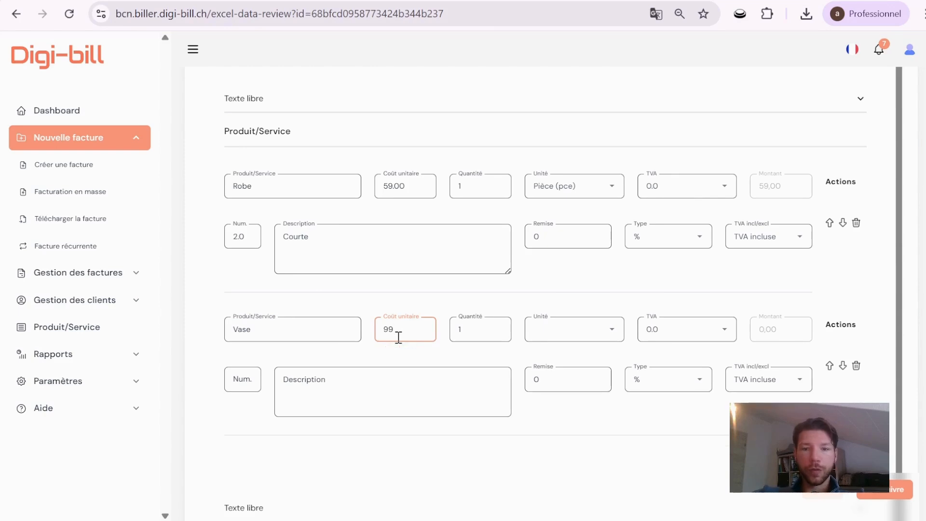
Set the Vase line's TVA to 8.1% - Taux normal and its discount to 30%, then collapse the invoice details.
click(717, 328)
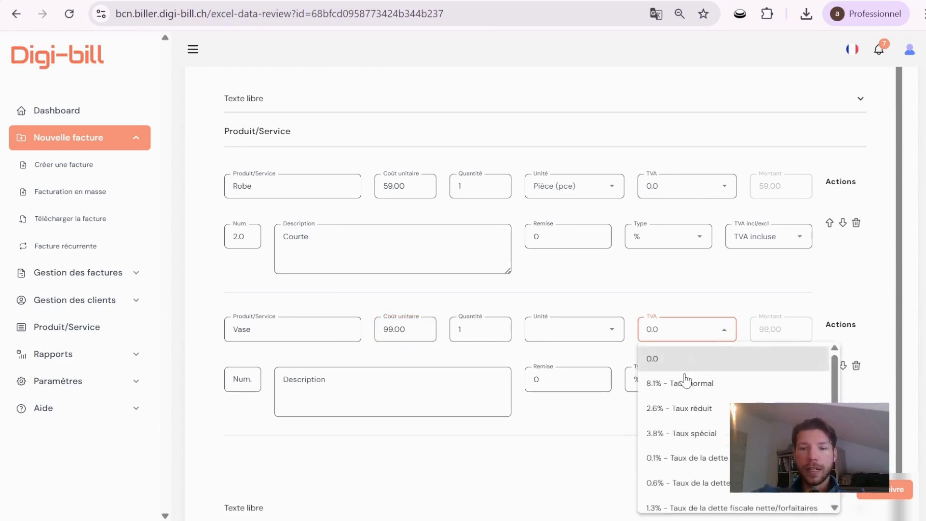
click(677, 386)
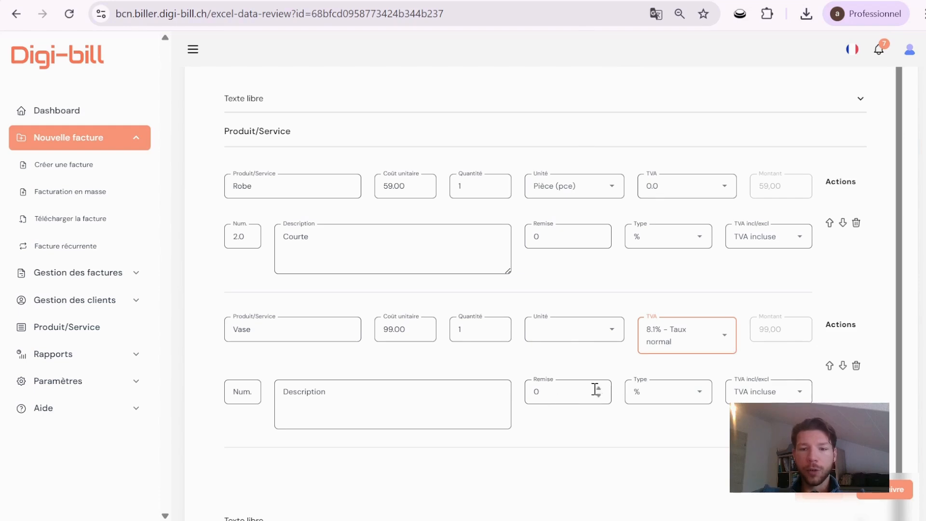
drag(595, 389, 521, 400)
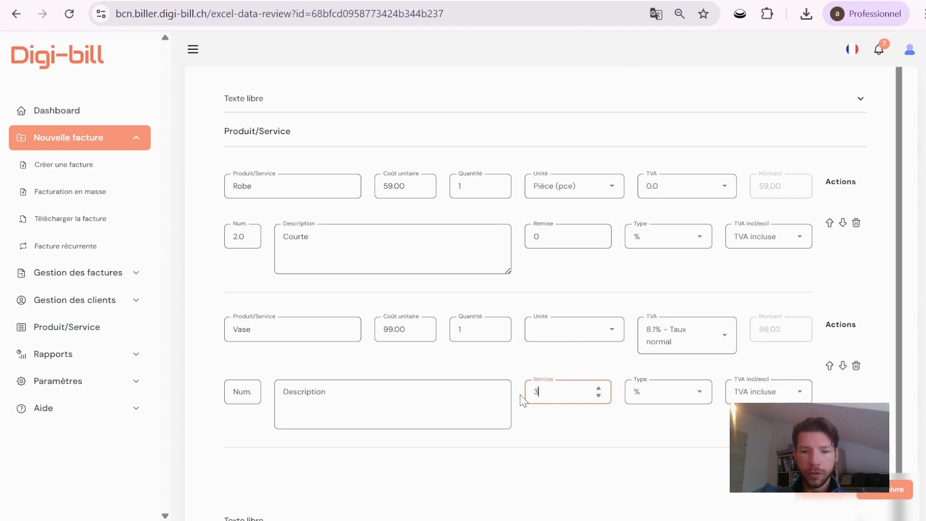
text(30)
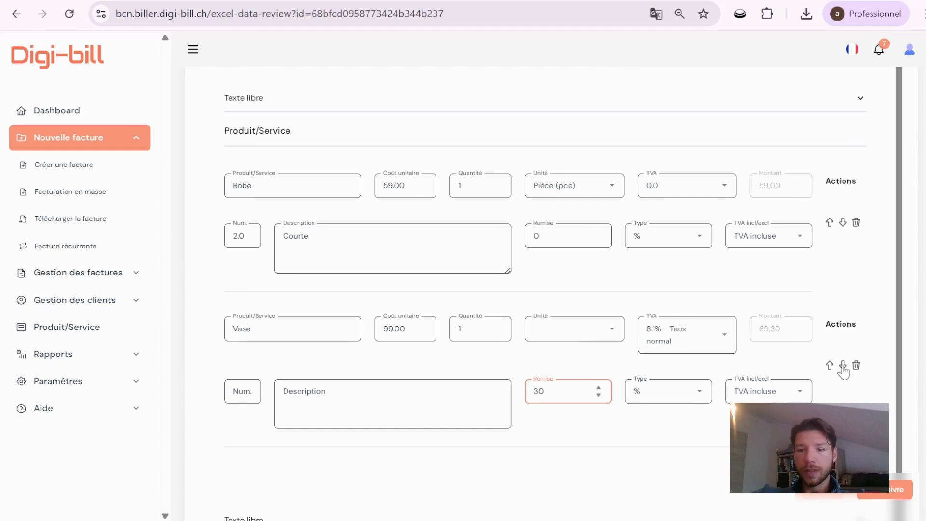
scroll(848, 369, down, 3)
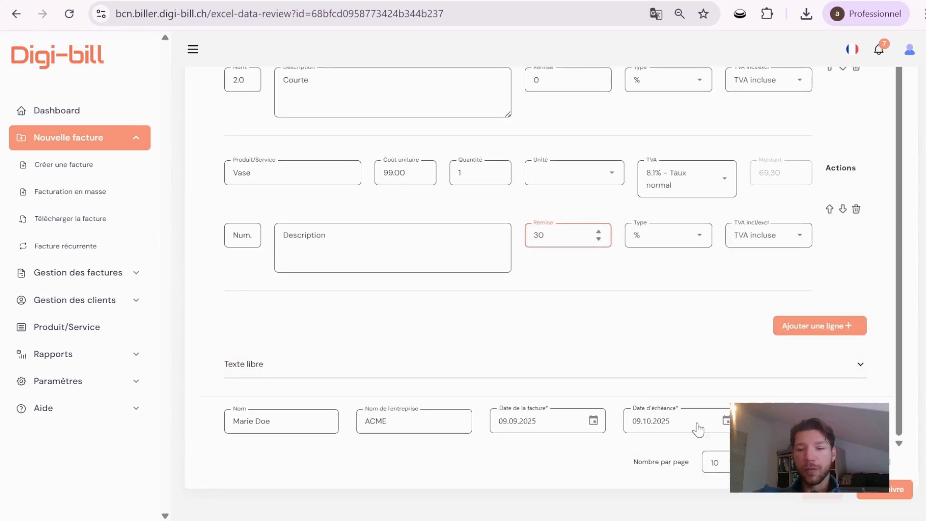
scroll(876, 347, up, 10)
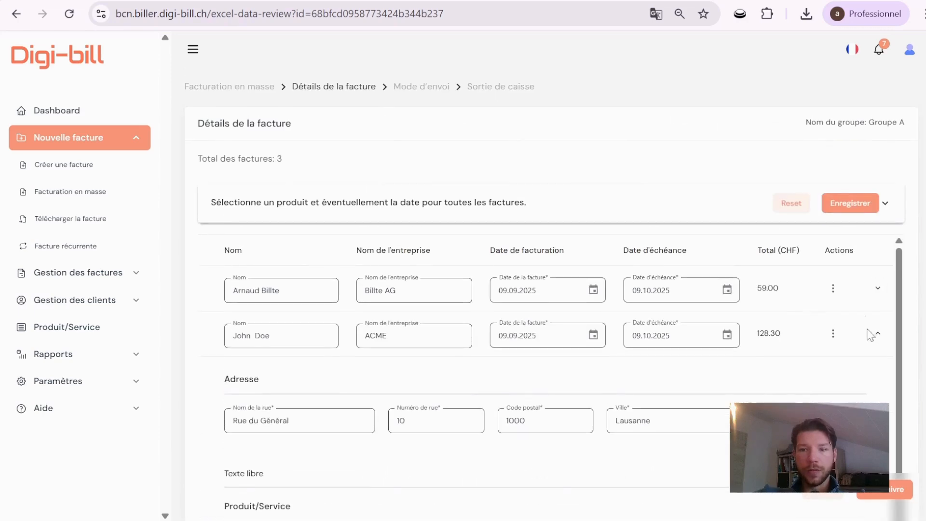
click(877, 338)
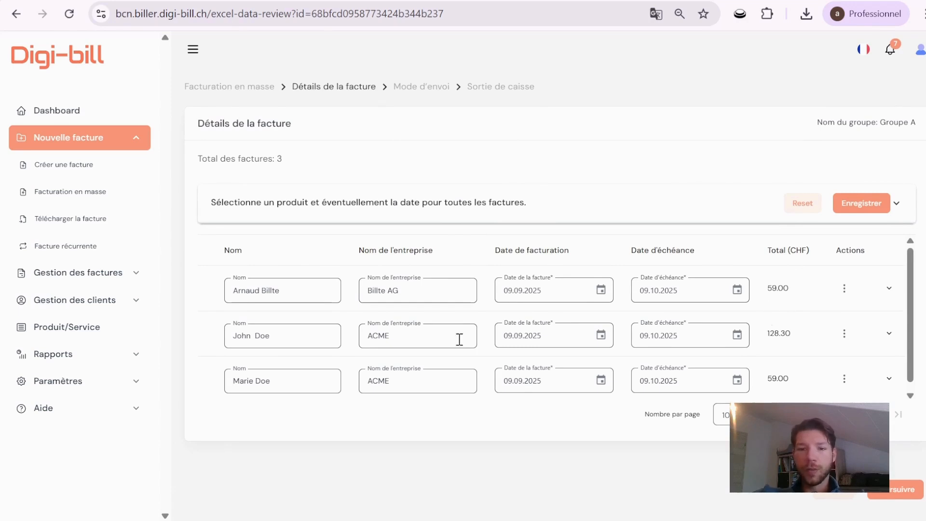
Continue to the sending mode and disable the SMS channel for all clients, saving the change.
click(880, 494)
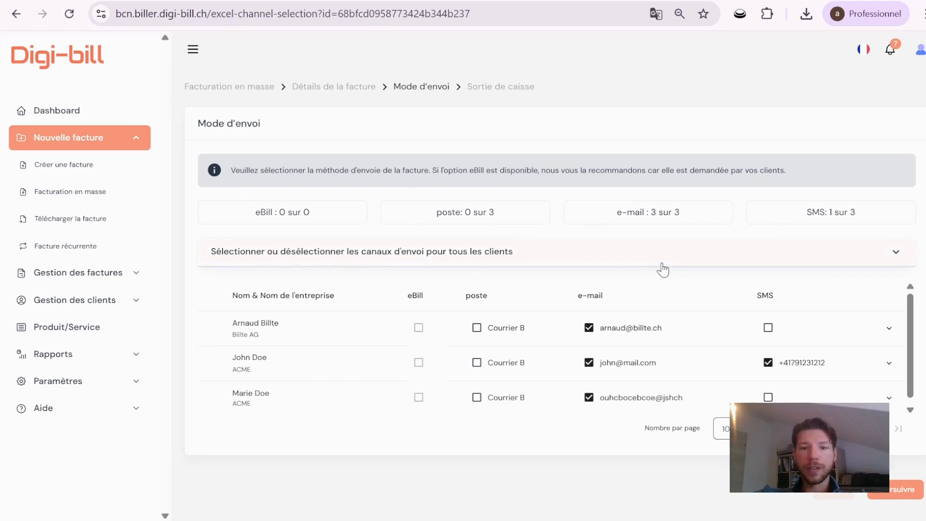
click(678, 260)
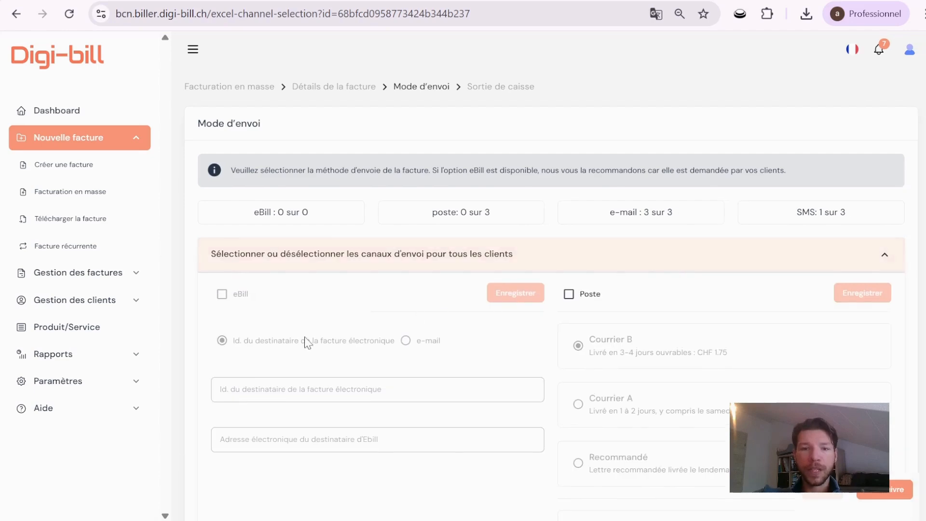
scroll(307, 343, down, 5)
scroll(306, 343, up, 3)
scroll(385, 328, down, 8)
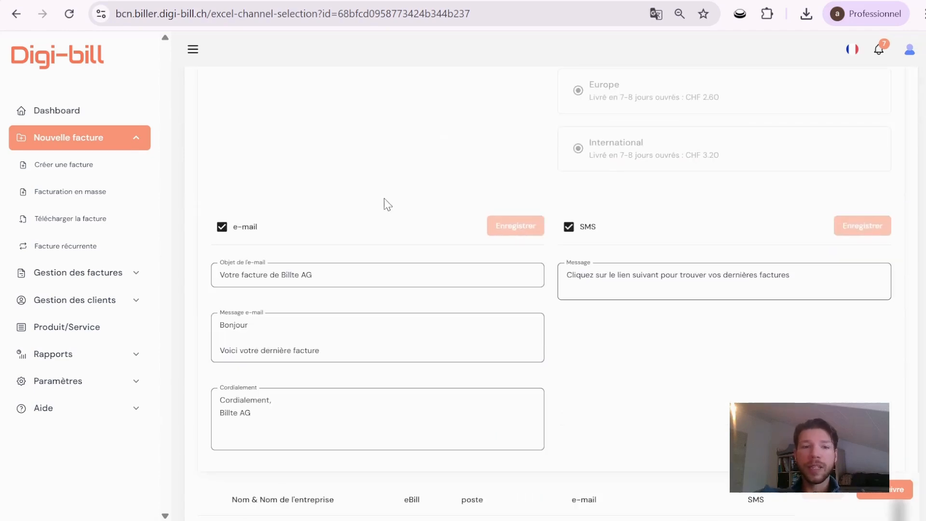
click(569, 228)
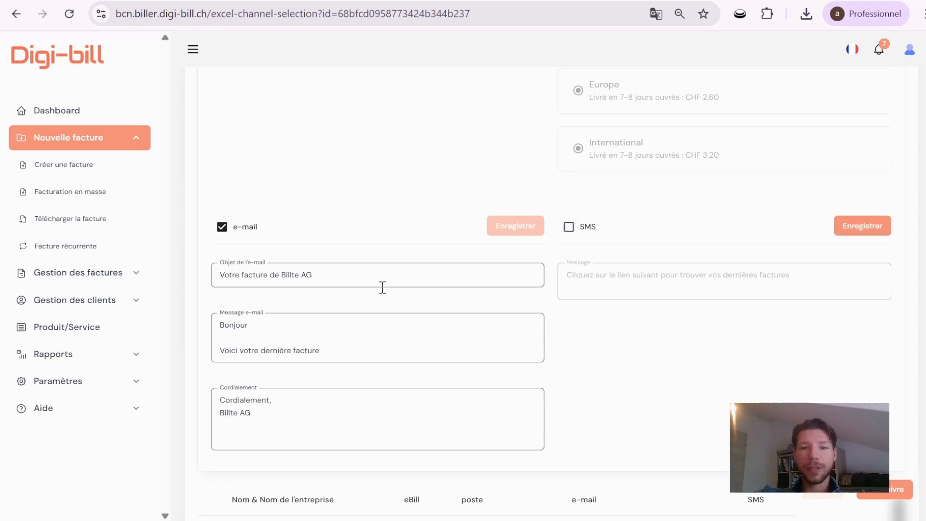
click(837, 225)
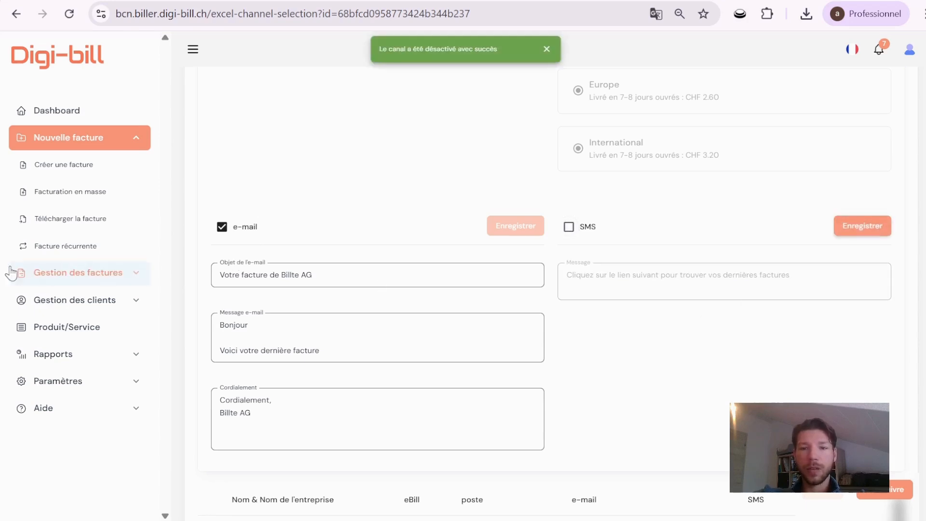
scroll(444, 268, up, 10)
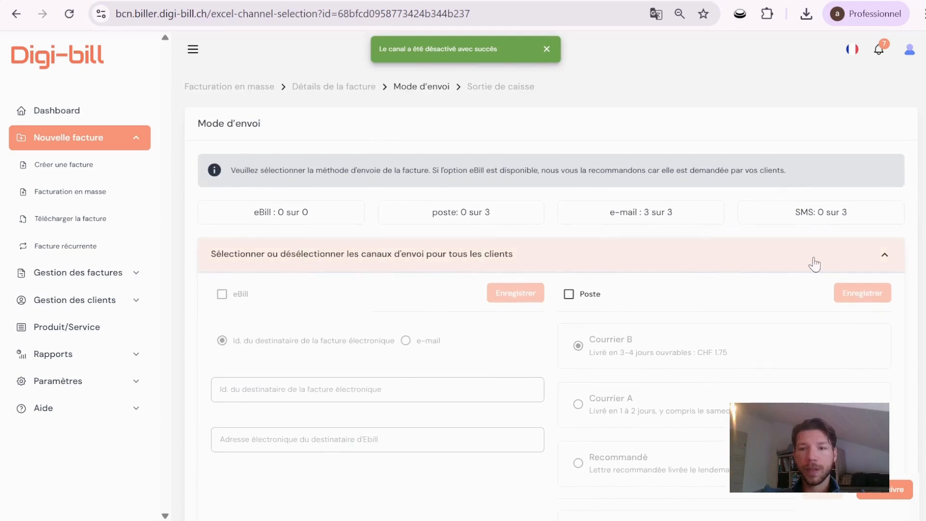
click(892, 251)
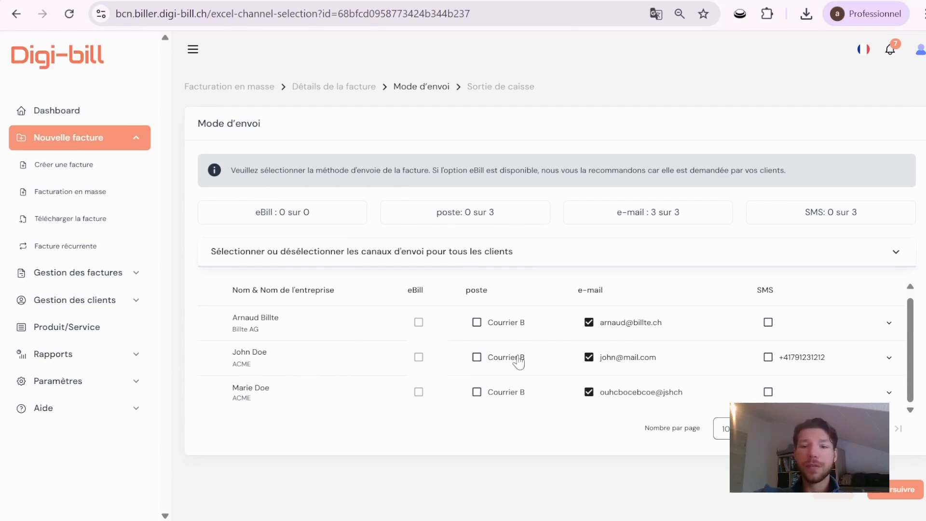
Switch the second client's invoice delivery from e-mail to post with Courrier B.
click(587, 357)
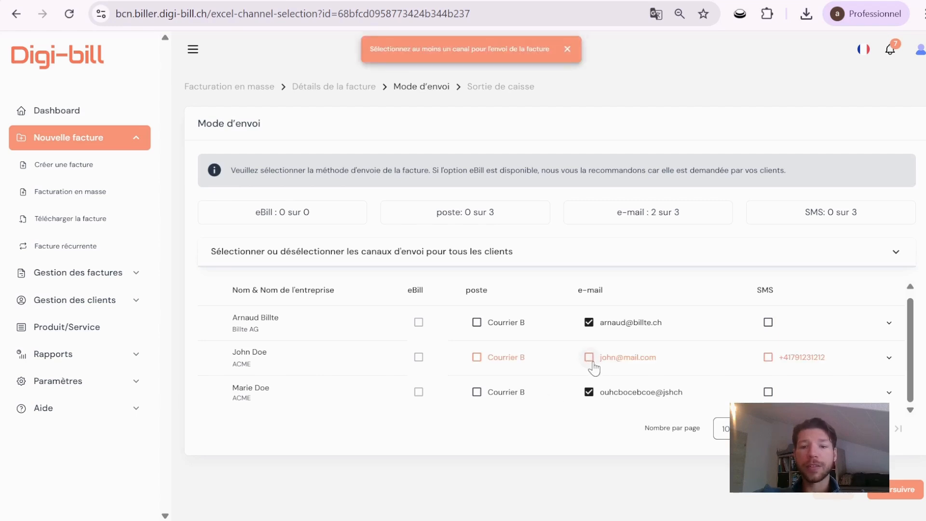
click(475, 359)
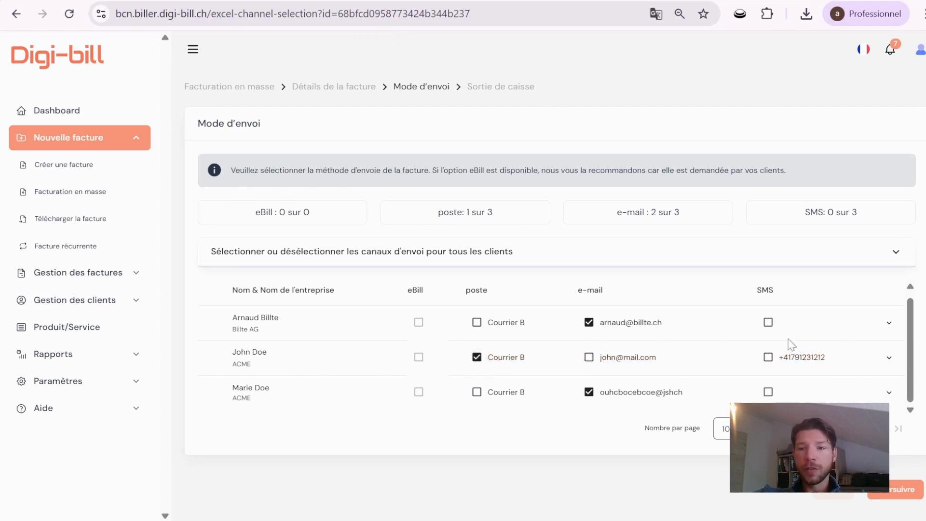
Change the second client's postal option to Courrier A, then switch the third client's invoice delivery to post with Courrier B.
click(889, 357)
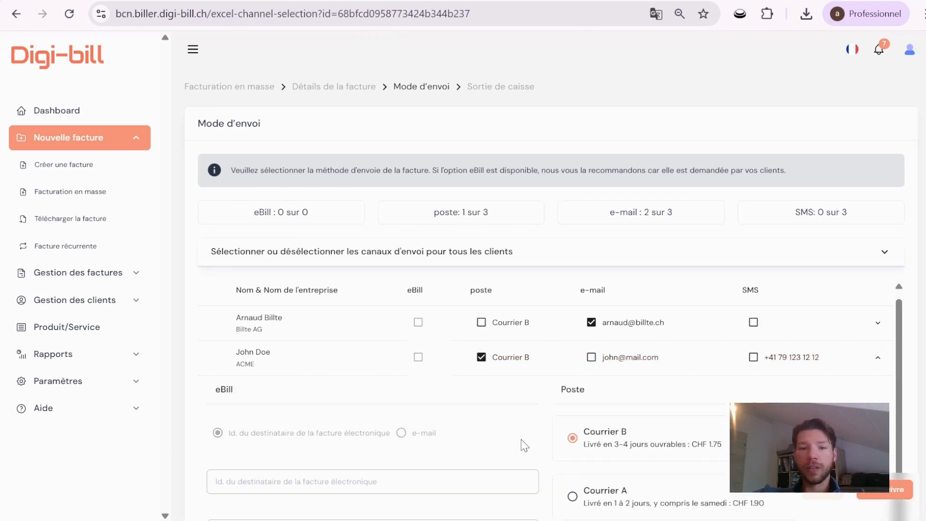
scroll(525, 445, down, 5)
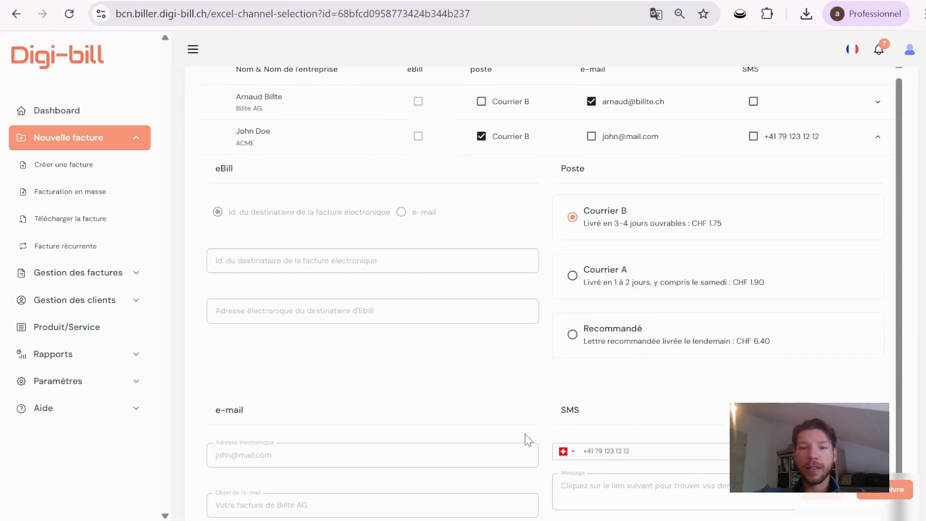
click(573, 278)
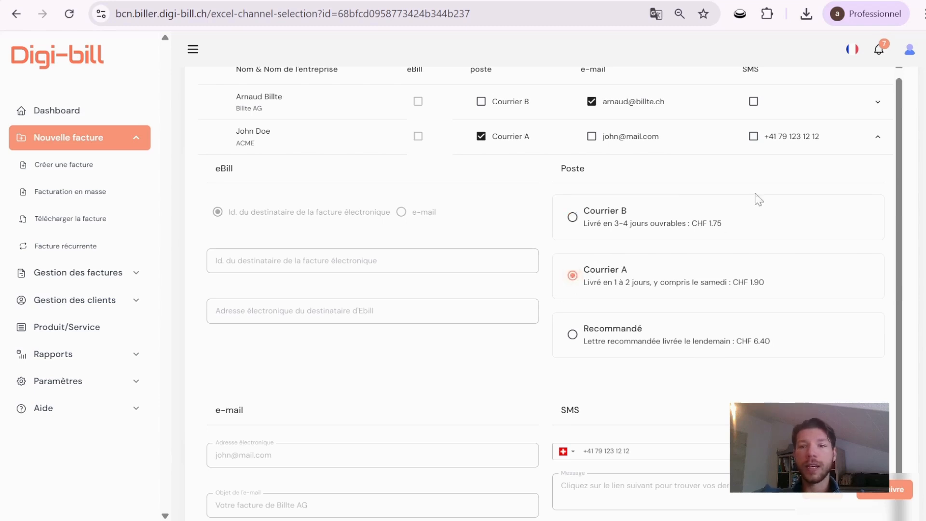
click(878, 137)
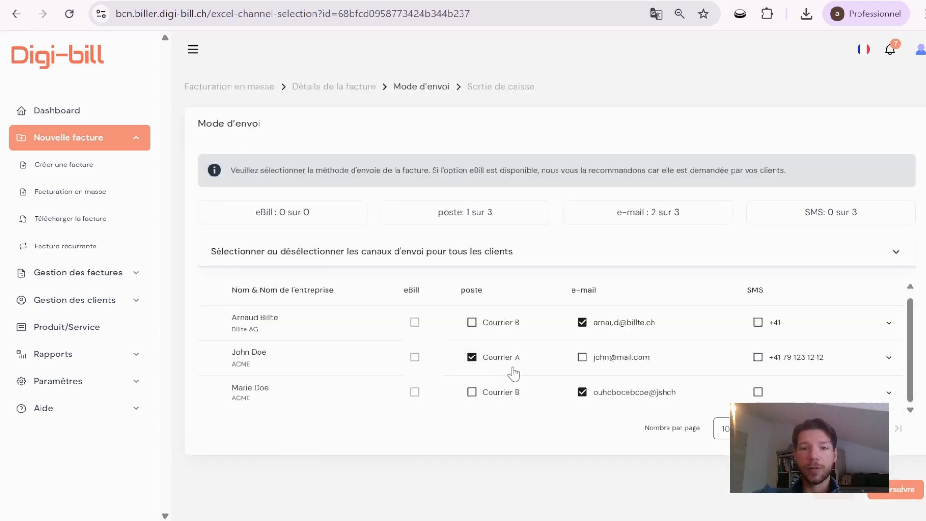
click(515, 384)
Continue to the checkout, open the final check of the scheduled order and close it without sending.
click(888, 491)
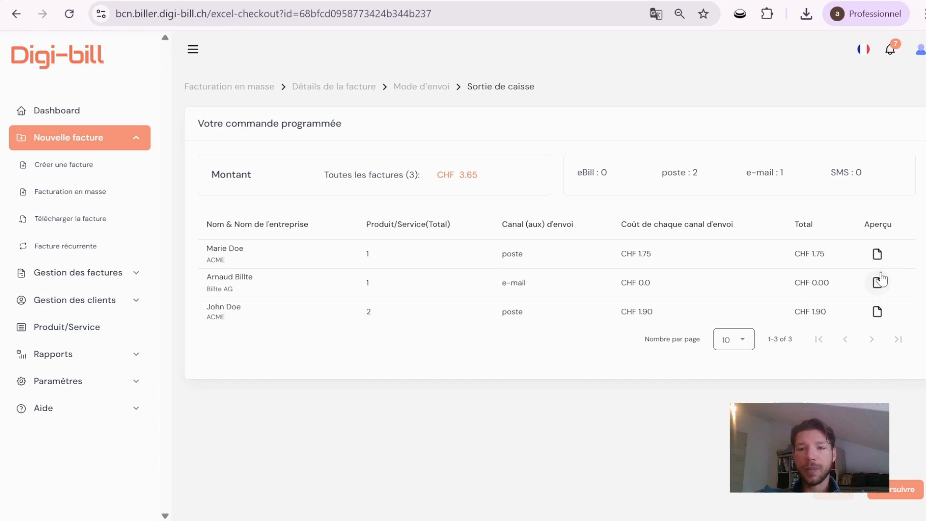
click(899, 489)
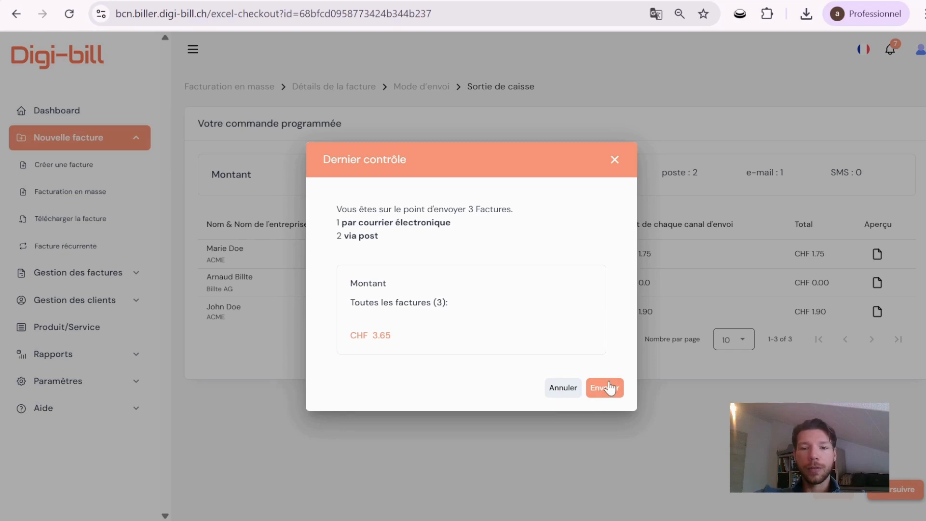
click(613, 172)
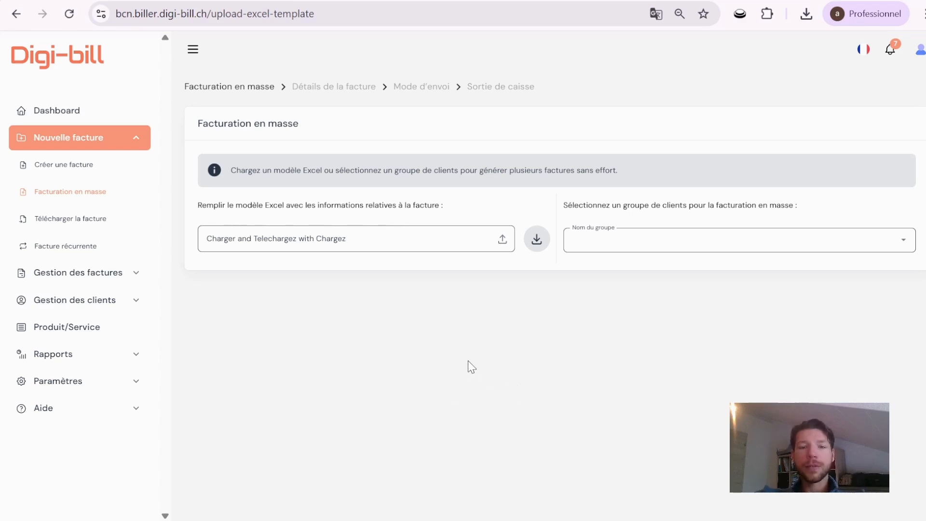
Download the mass-invoicing Excel template, open it in Excel and clear the example client rows below the header.
click(532, 240)
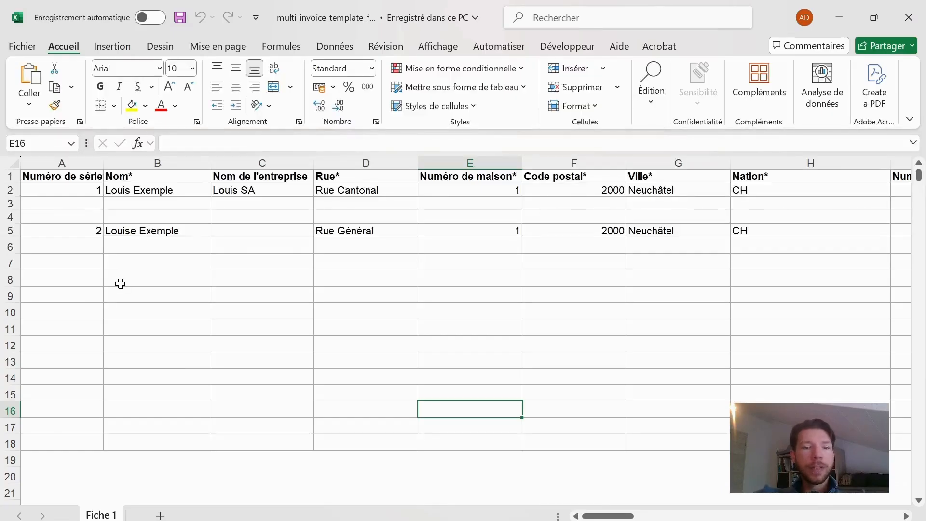
click(62, 263)
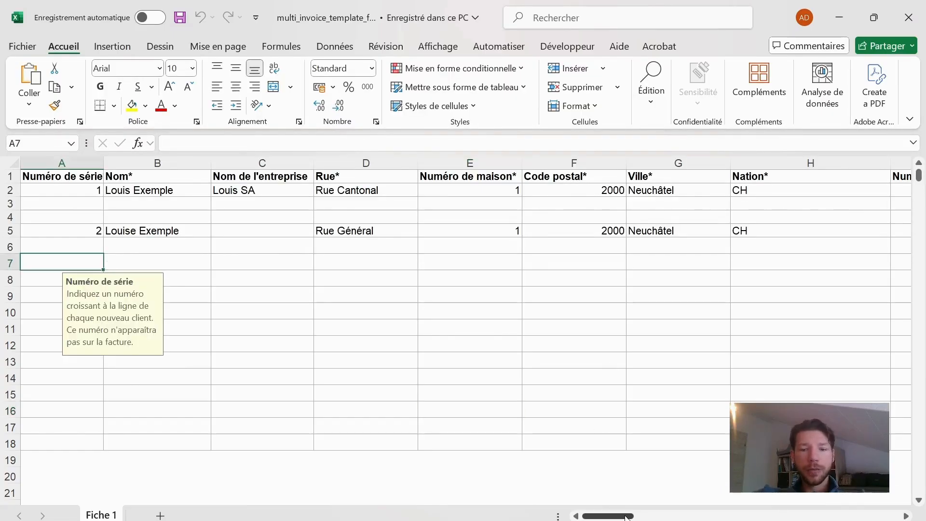
drag(627, 509, 488, 488)
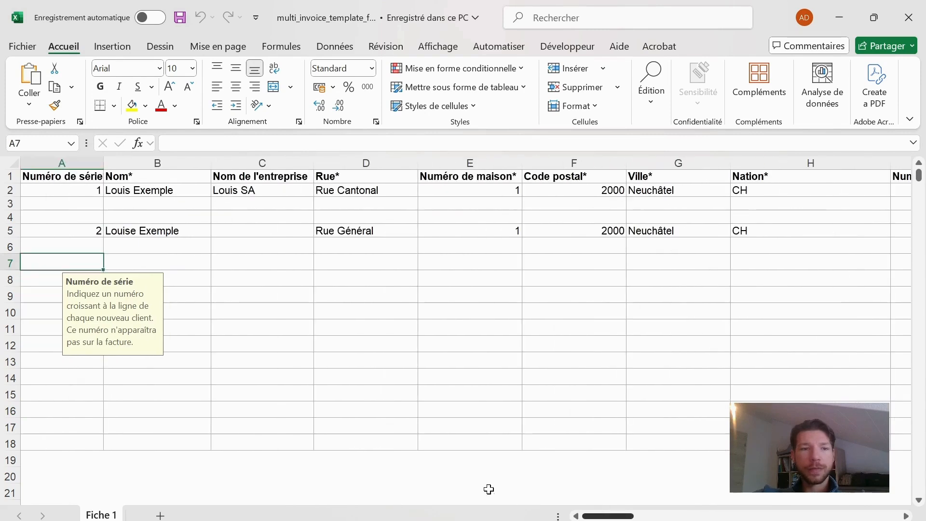
click(78, 190)
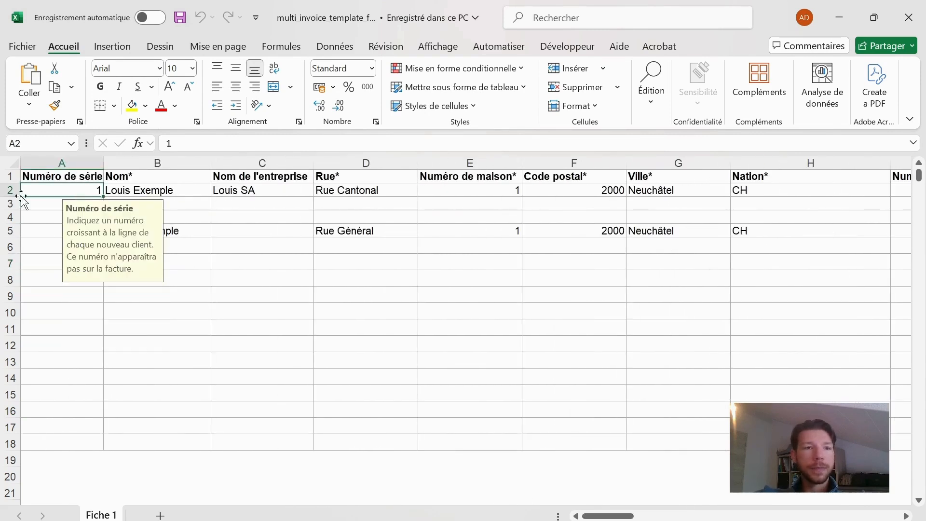
drag(2, 192, 5, 296)
key(Delete)
Enter serial number 1 and the client's full name in row 2 of the template.
click(87, 189)
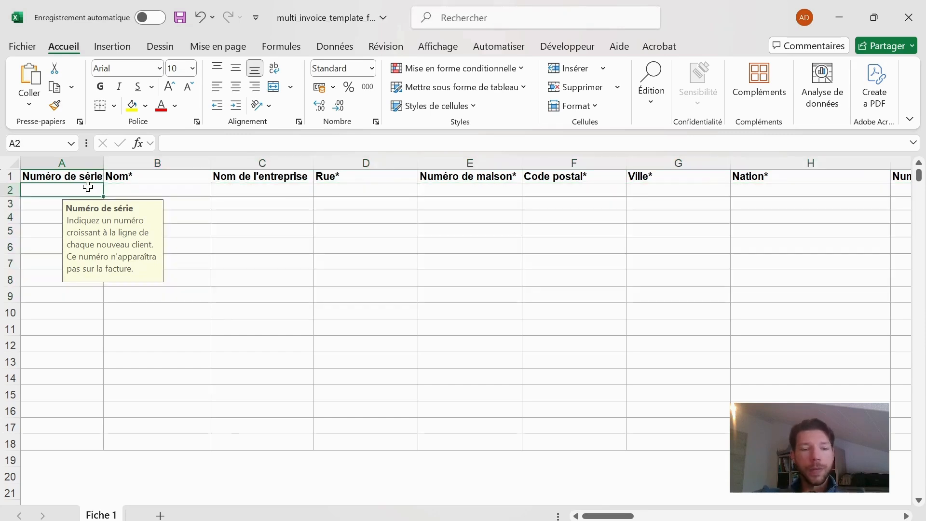
text(1)
key(Tab)
text(Dr)
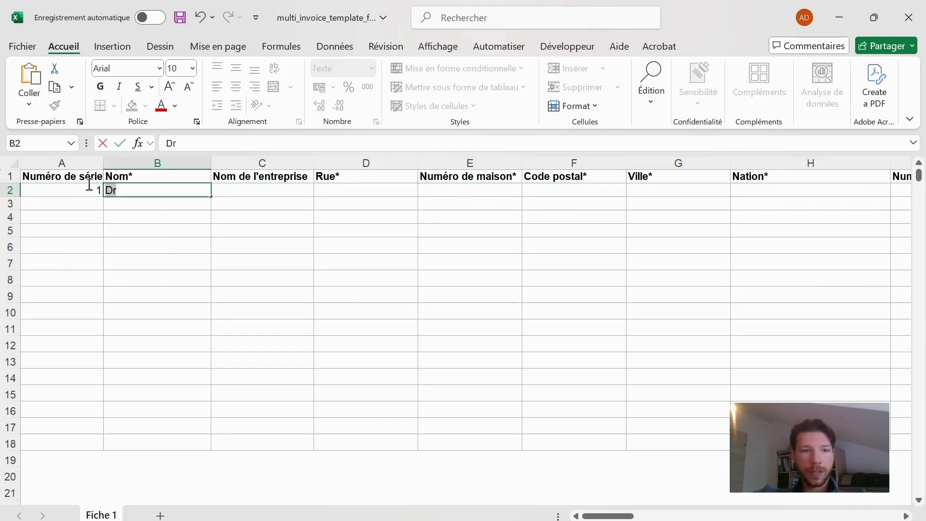
key(BackSpace)
key(BackSpace)
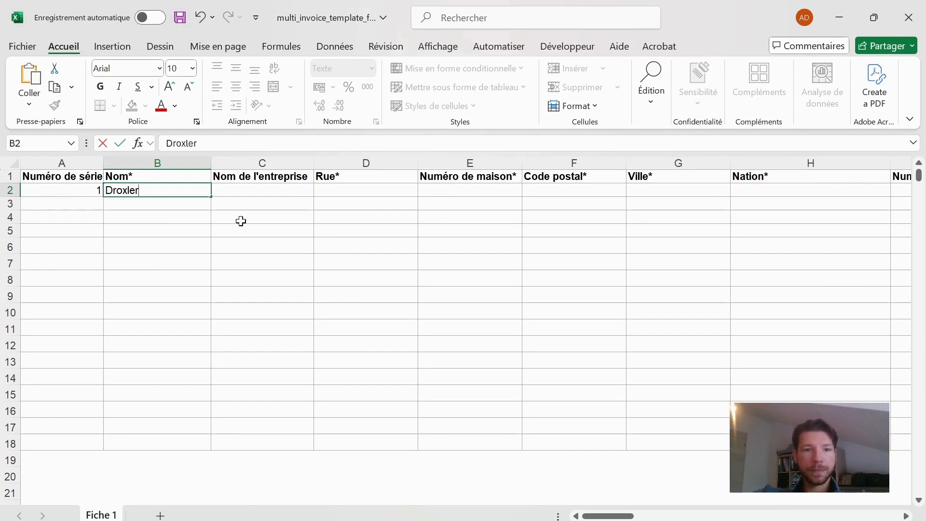
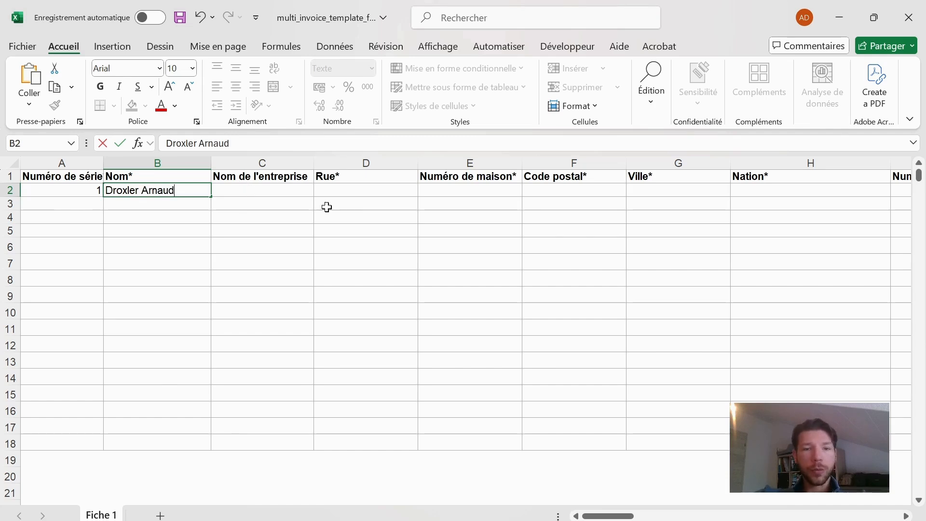
Fill in the client's street, house number, postal code and city in row 2, and set the nation to CH.
click(365, 193)
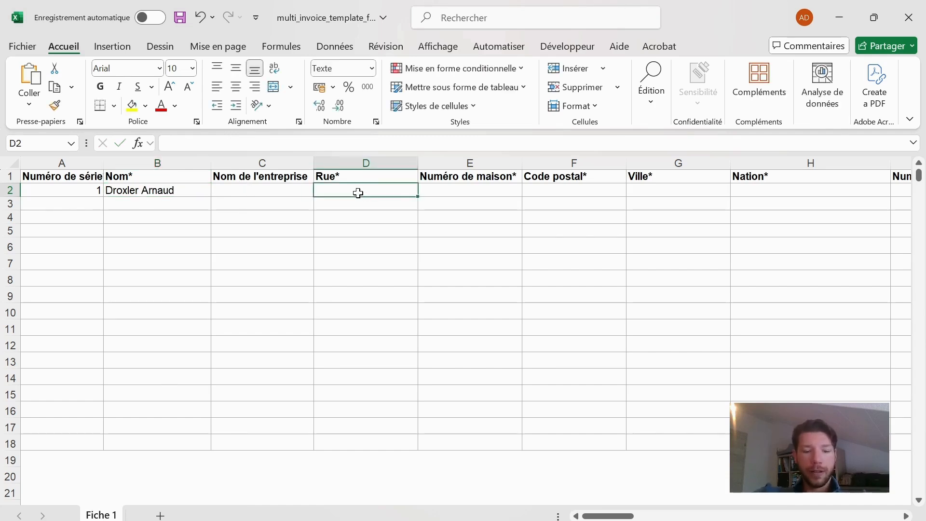
text(Billte)
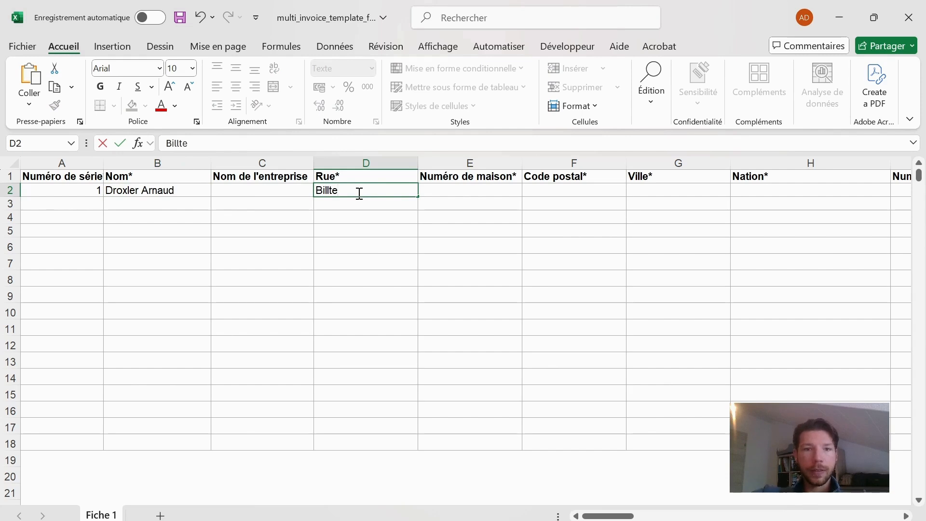
click(455, 195)
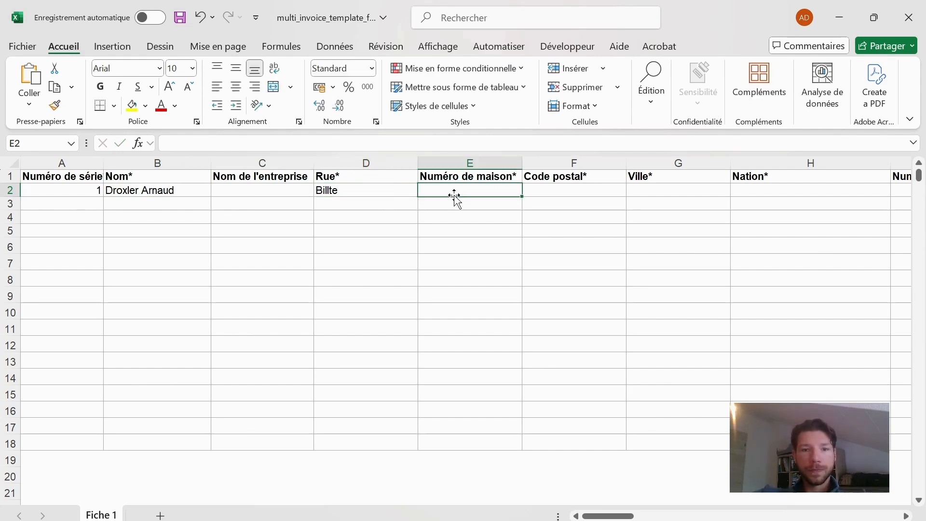
text(22)
click(551, 189)
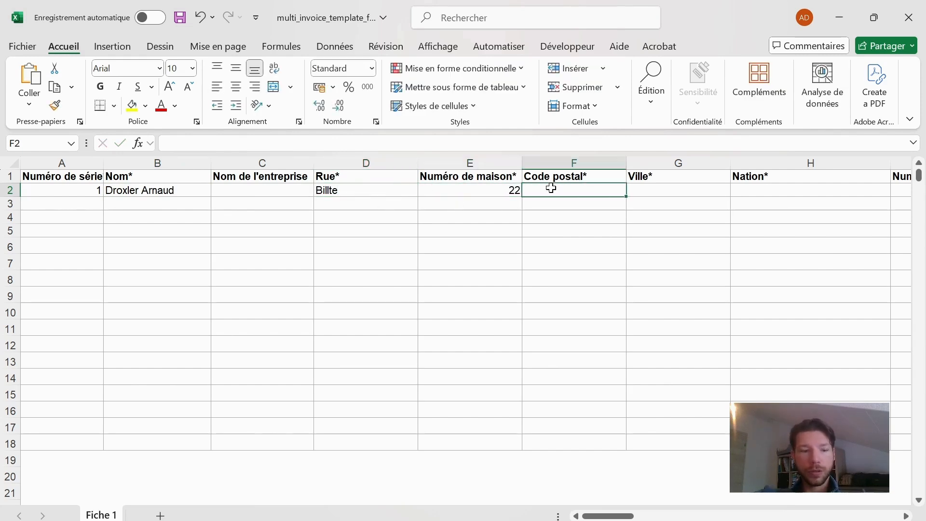
text(1000)
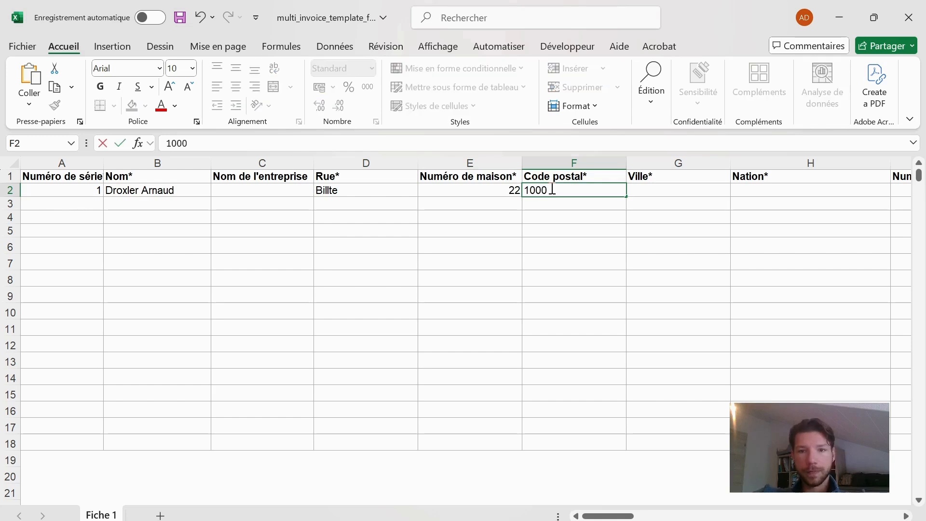
click(646, 189)
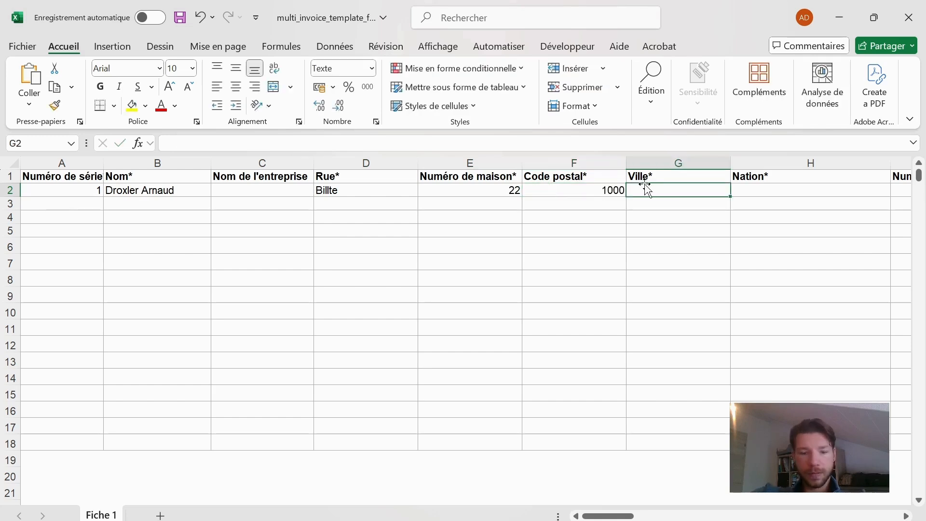
text(Billteville)
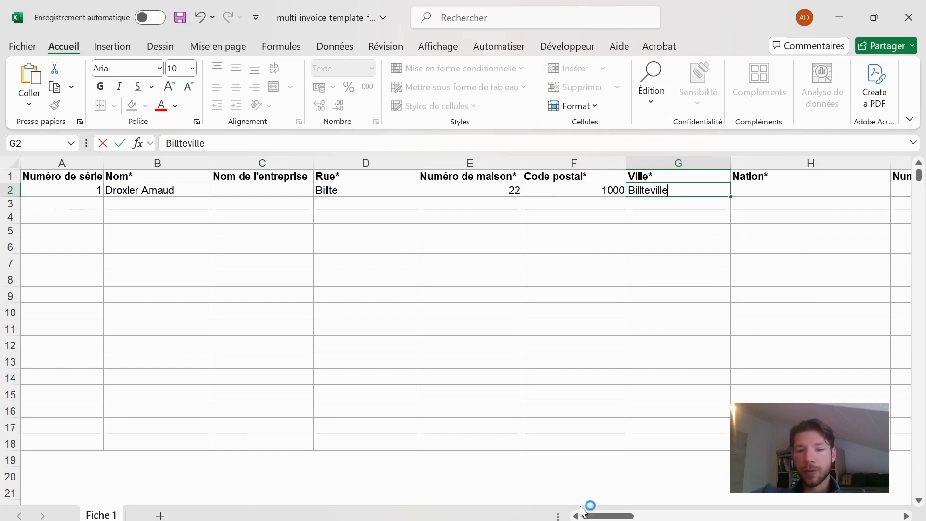
drag(607, 516, 645, 517)
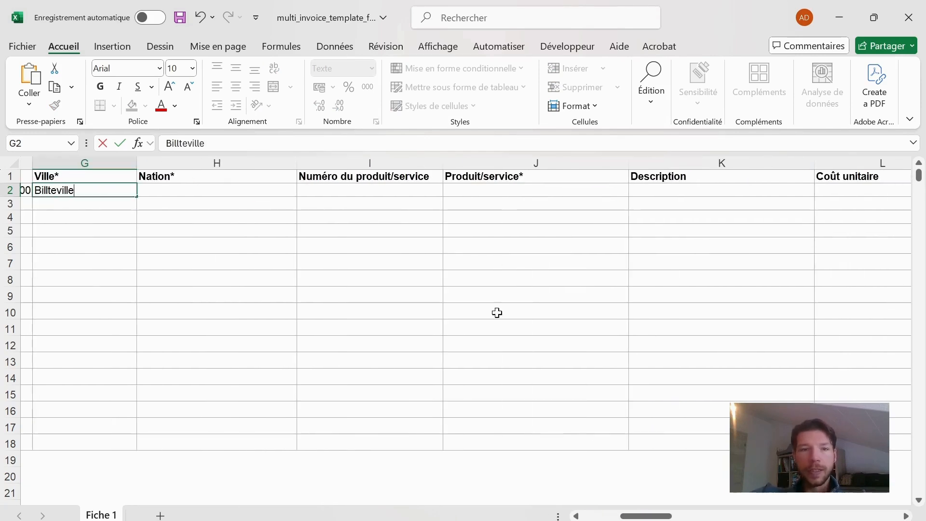
click(267, 200)
click(275, 188)
text(CH)
Enter product number 24 and the product name Cigare in row 2.
click(379, 193)
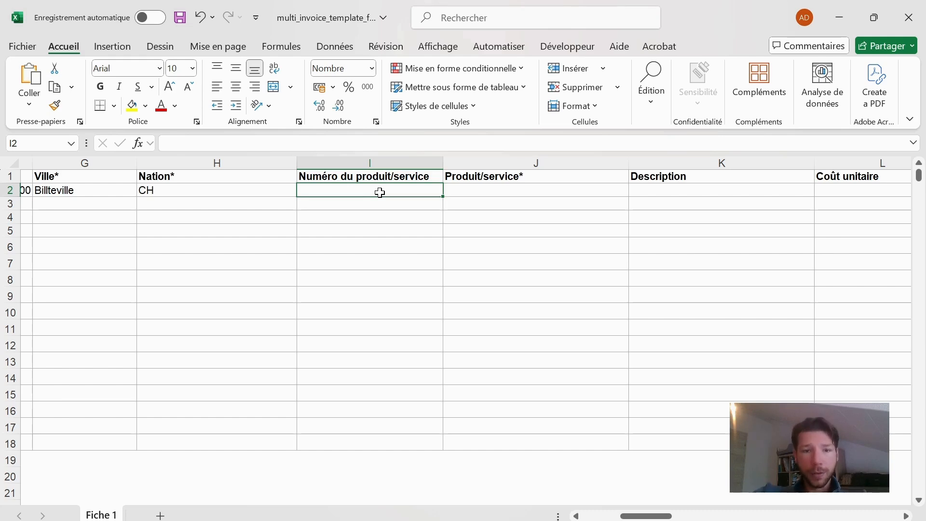
text(24)
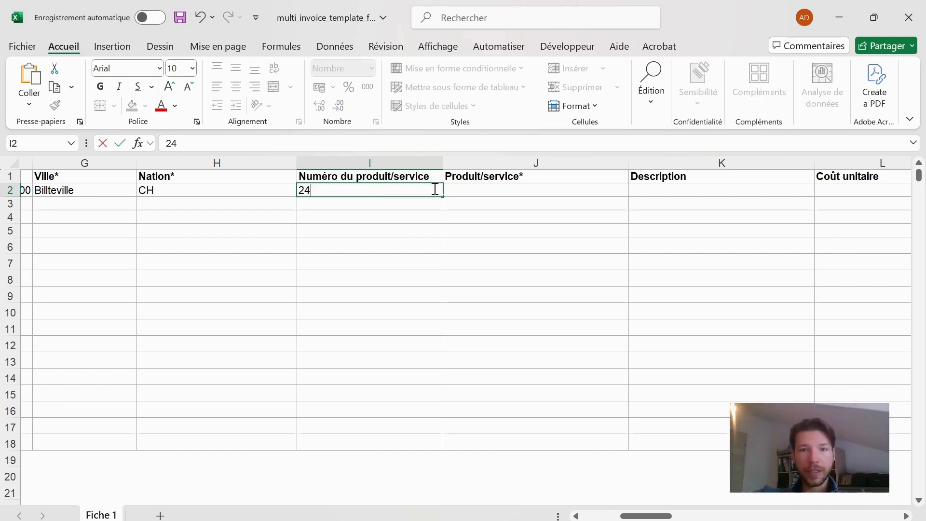
click(482, 195)
text(C)
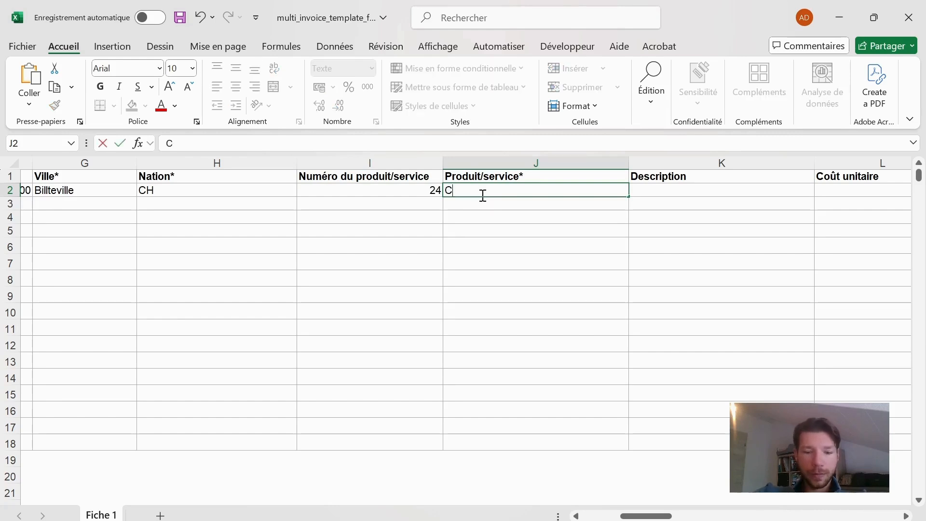
text(igare)
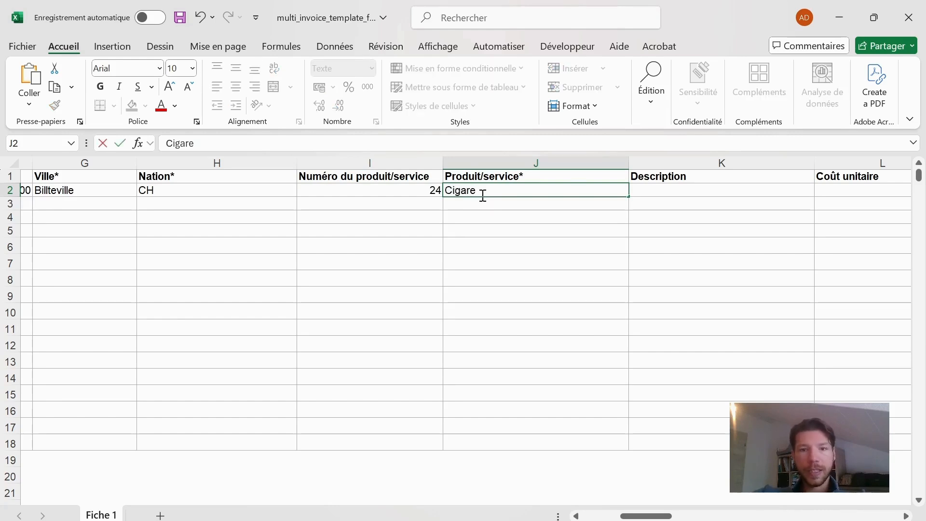
Leave the description in row 2 empty and set the unit cost to 39.
click(652, 190)
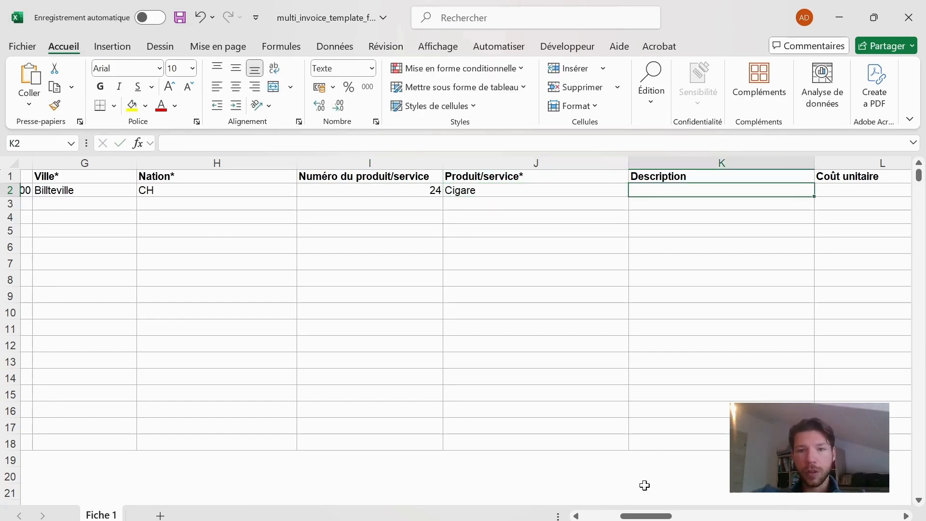
drag(653, 515, 700, 516)
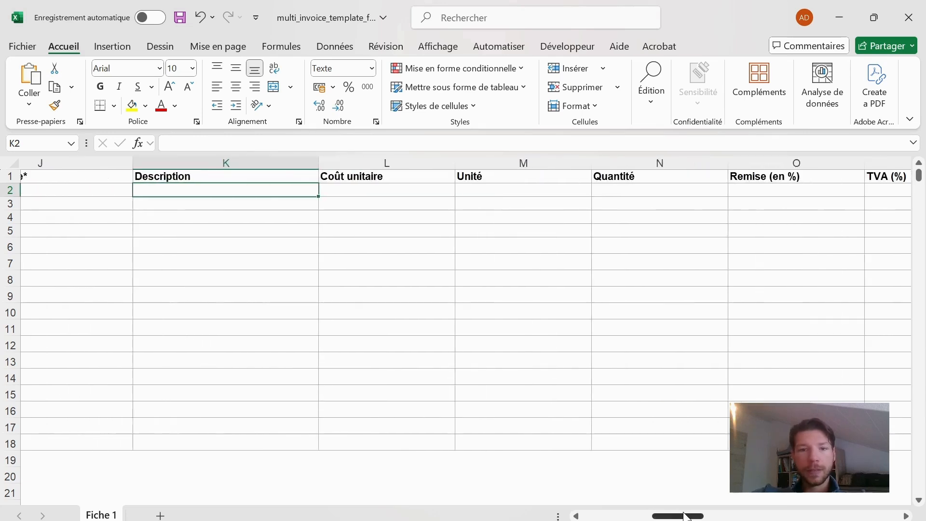
click(363, 194)
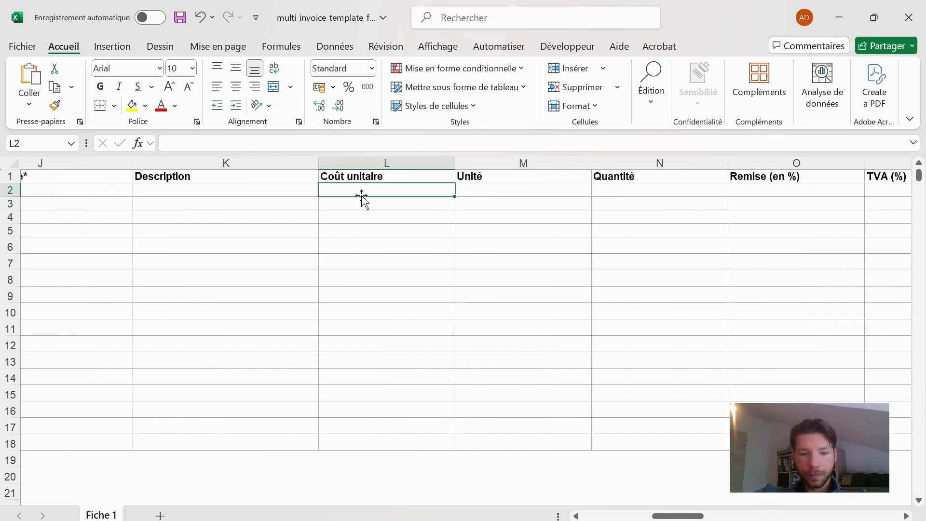
text(39)
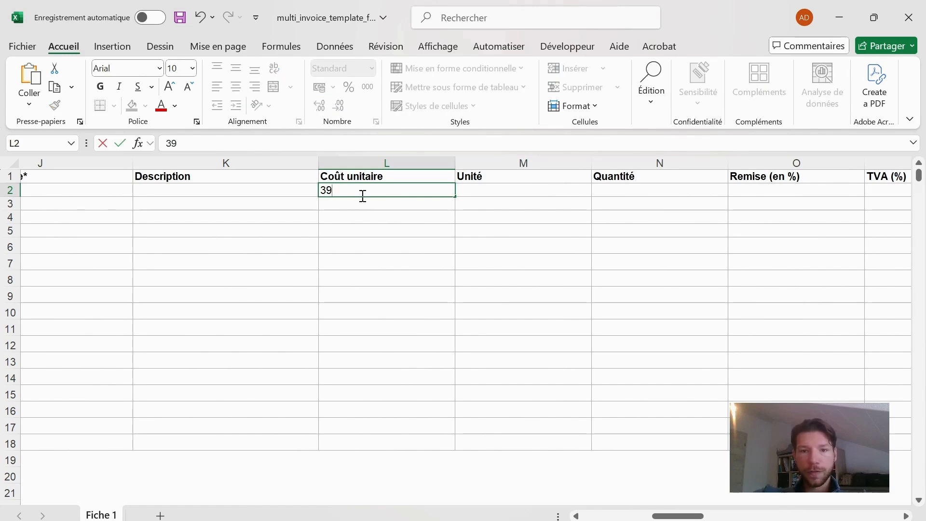
Set the product's unit to Pièce (pce) and its quantity to 5 in row 2.
click(482, 190)
click(603, 188)
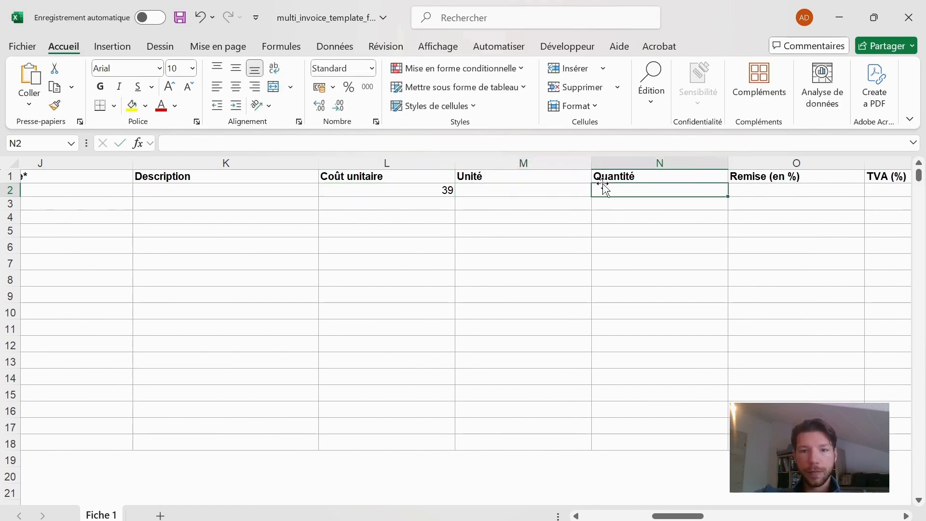
click(587, 188)
click(599, 190)
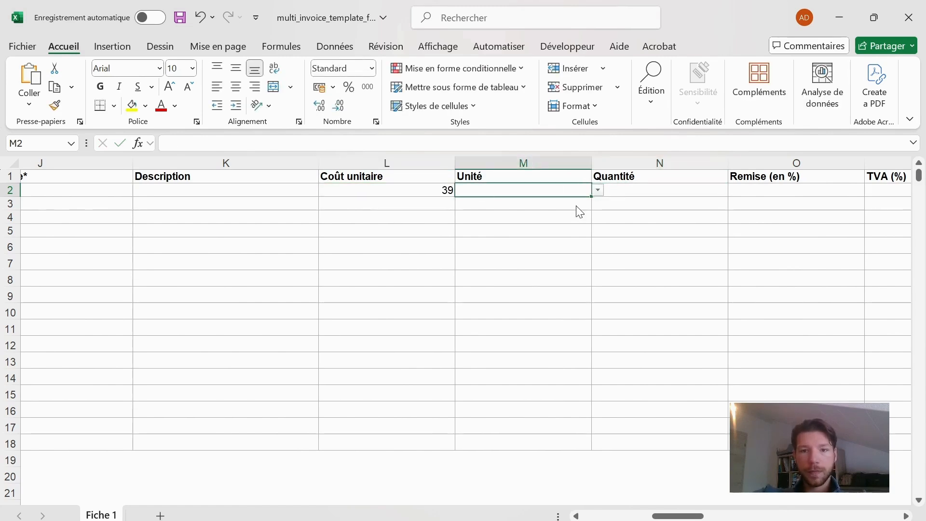
click(524, 206)
click(625, 190)
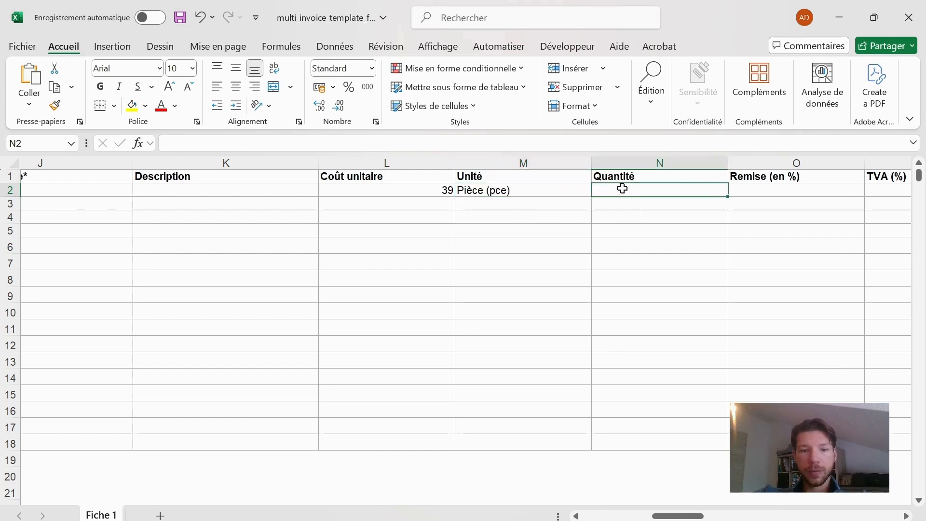
text(5)
click(801, 192)
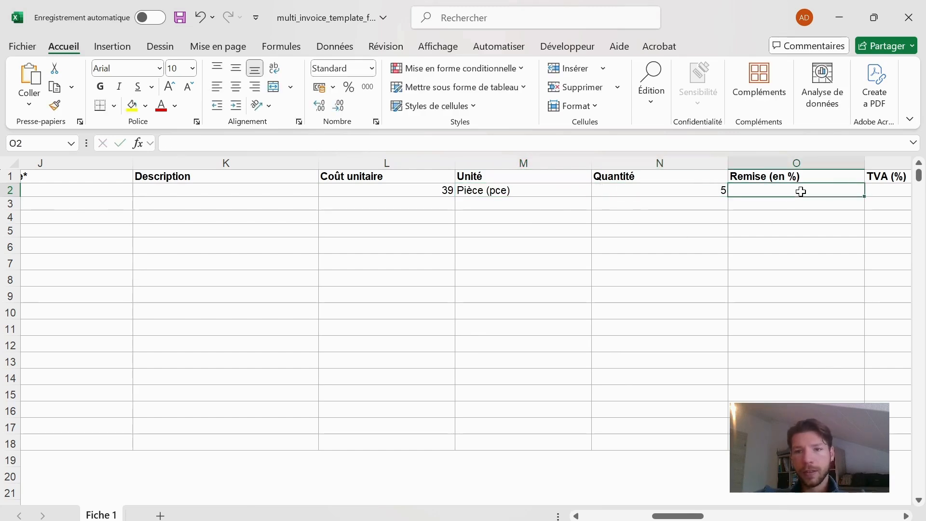
Set the VAT rate to 8.1% in row 2 and enter 0 for TVA exclue.
drag(675, 516, 696, 516)
click(662, 193)
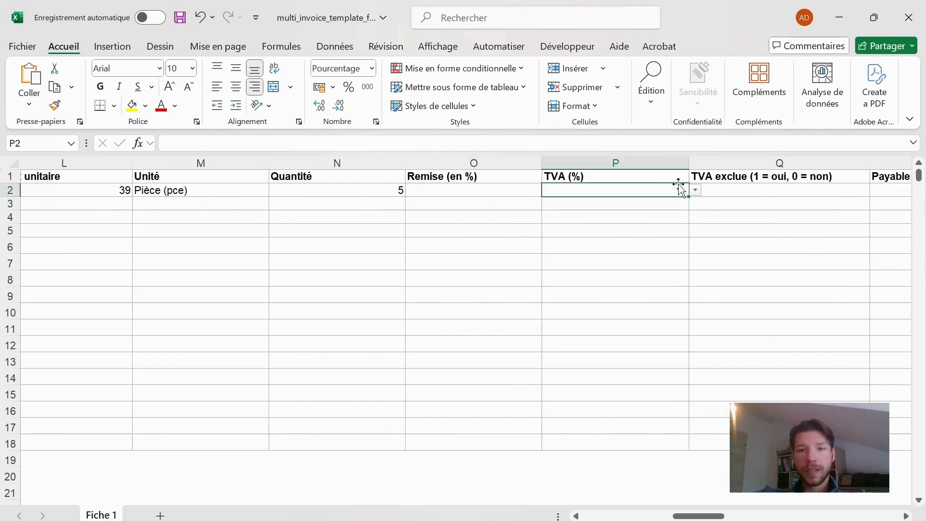
click(695, 191)
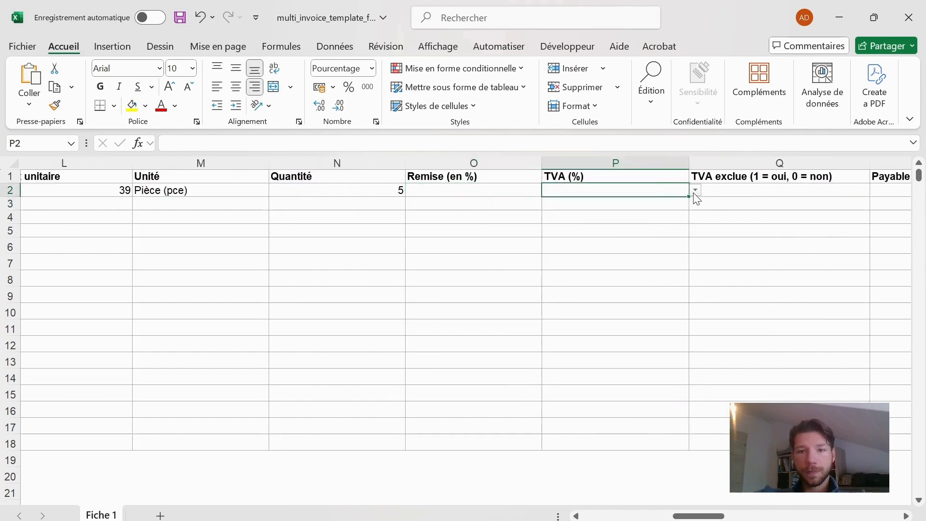
click(679, 246)
click(785, 192)
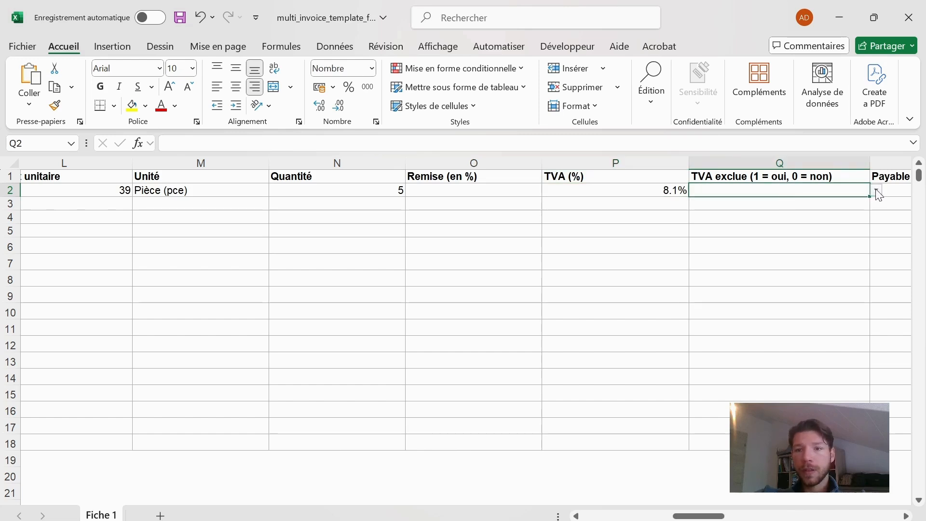
click(856, 205)
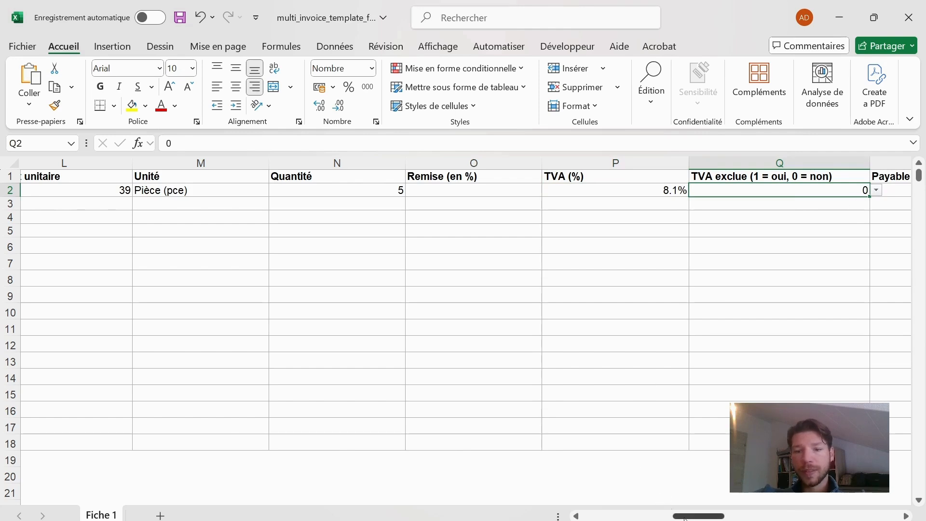
Enter the client's e-mail address in row 2, leaving the payment term and the remaining optional columns empty.
drag(698, 515, 742, 496)
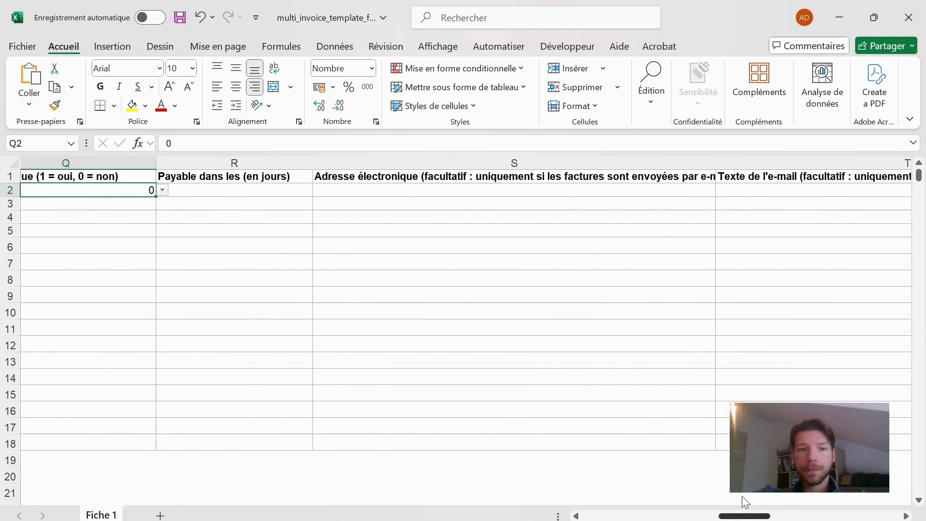
click(261, 189)
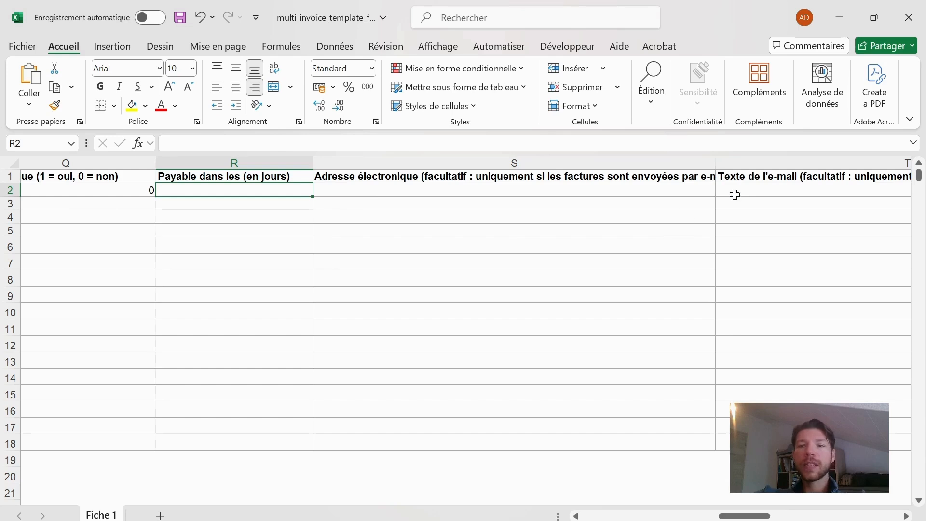
click(384, 189)
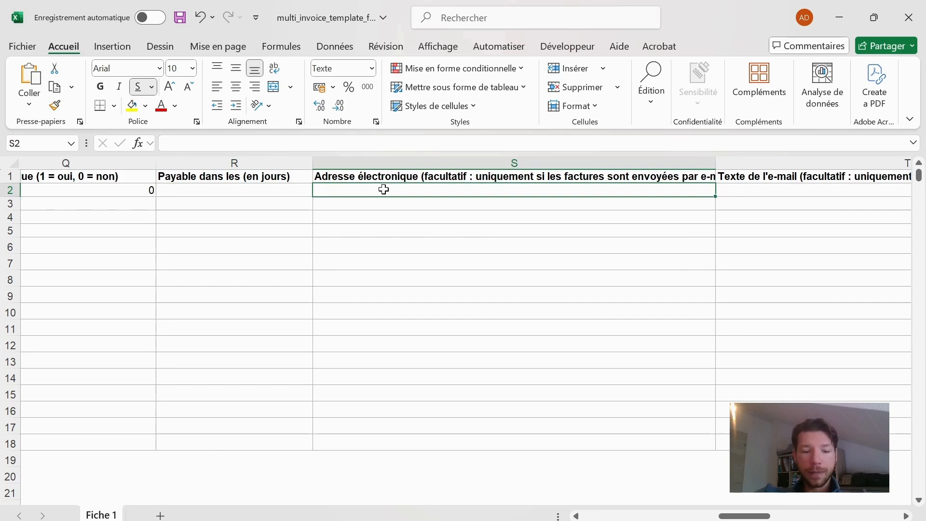
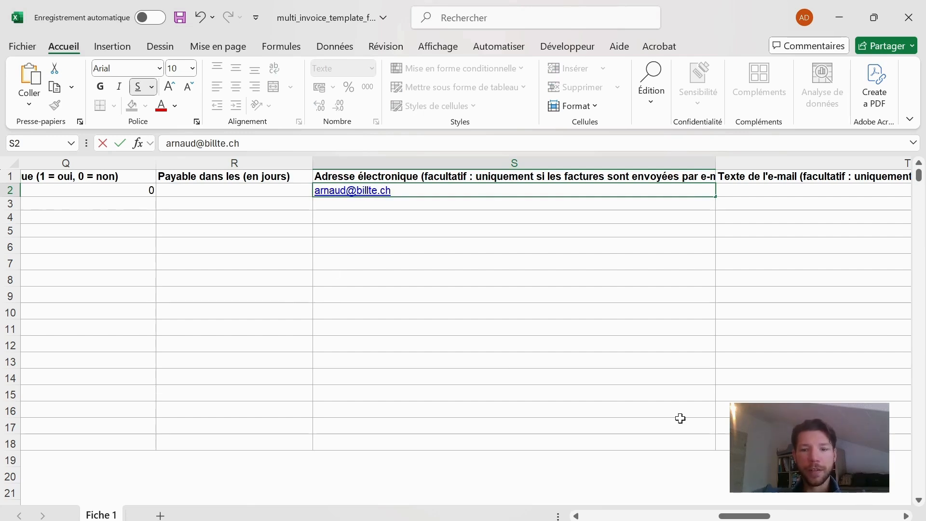
drag(757, 516, 786, 517)
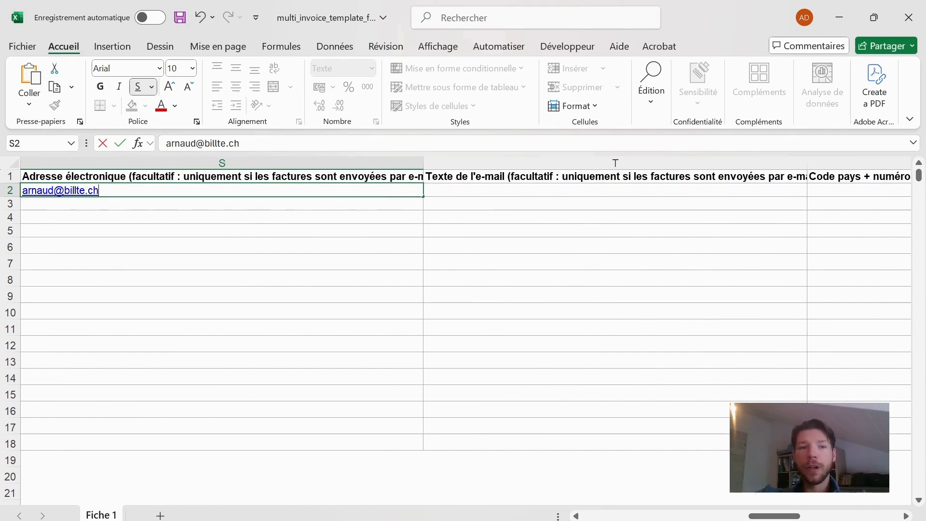
drag(778, 516, 878, 493)
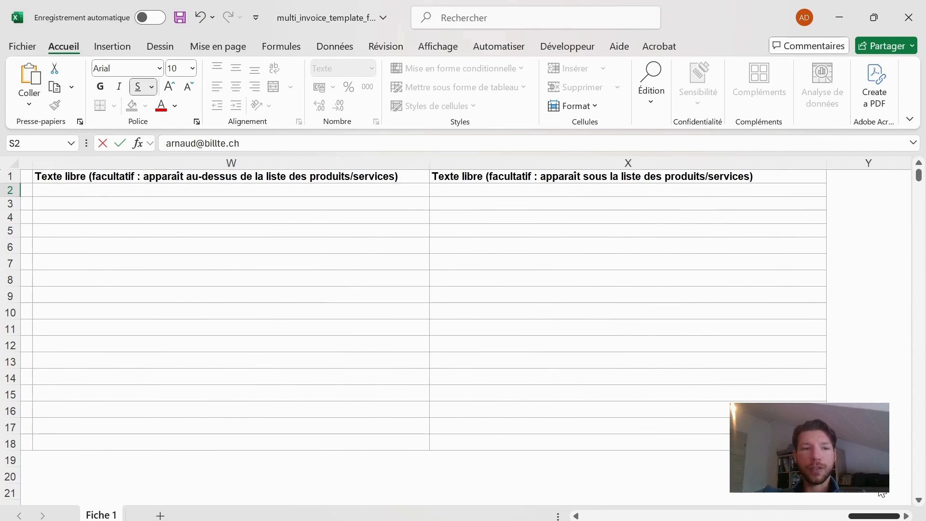
drag(879, 492, 600, 520)
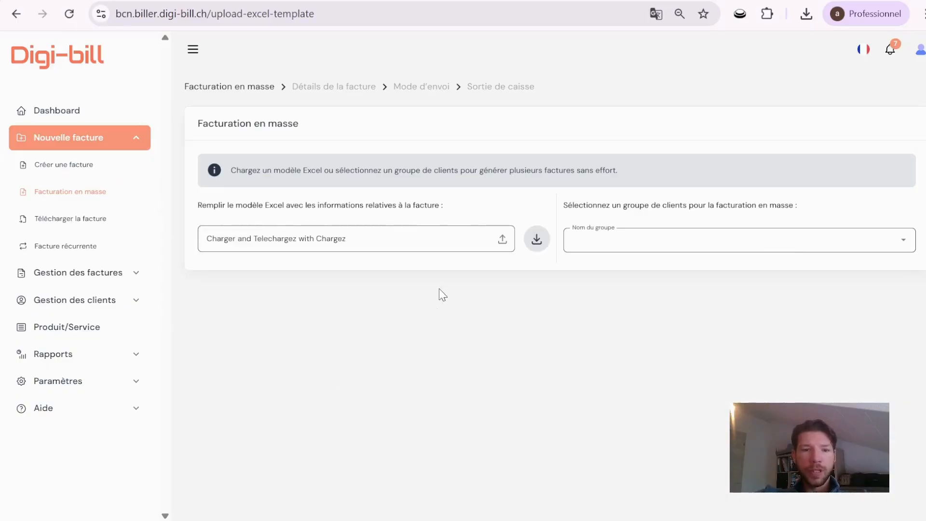
Switch to Digi-bill, upload the filled template multi_invoice_template_fr (1).xlsx, and set the first invoice's company name to Billte AG.
click(423, 238)
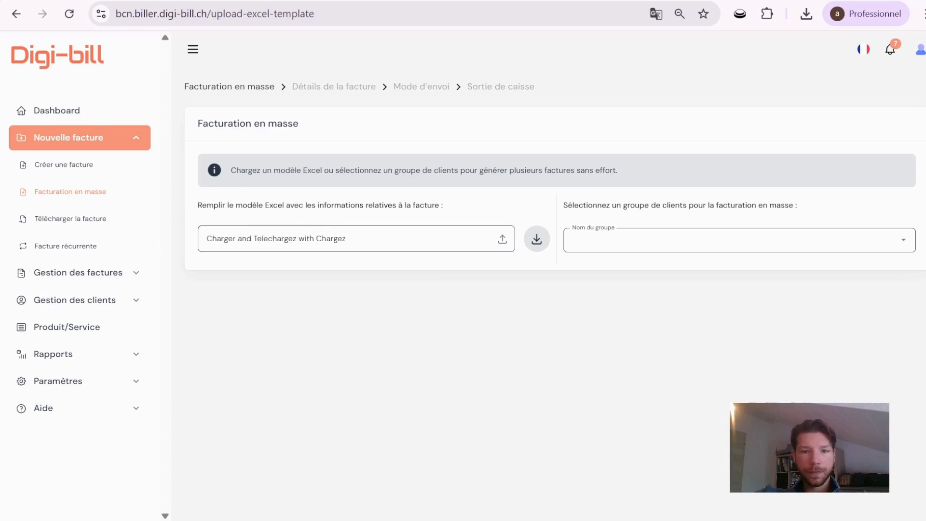
click(525, 375)
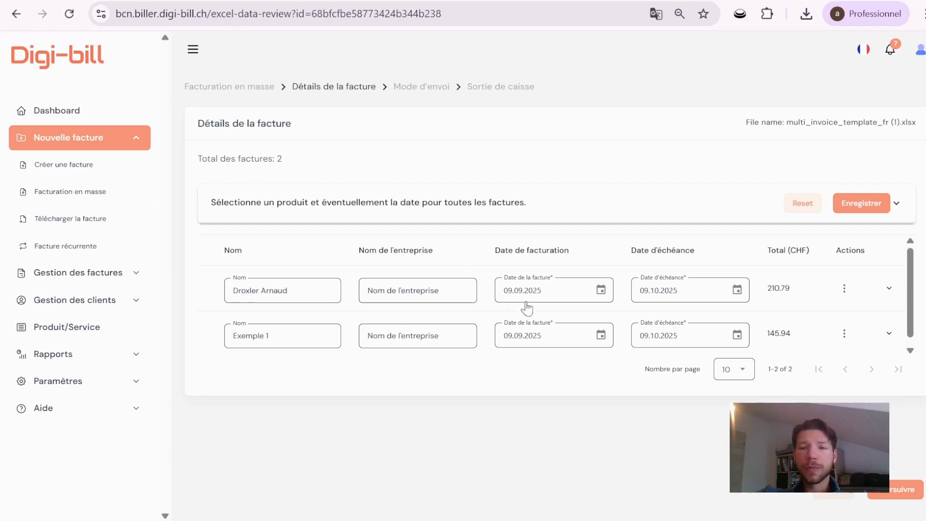
click(404, 286)
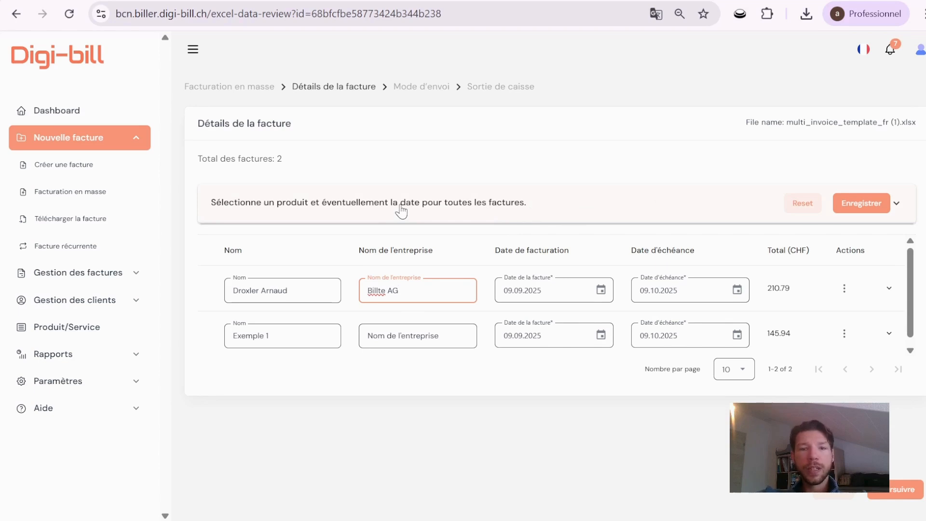
Check the first invoice's address and product details, and continue to the Mode d'envoi stage.
click(888, 288)
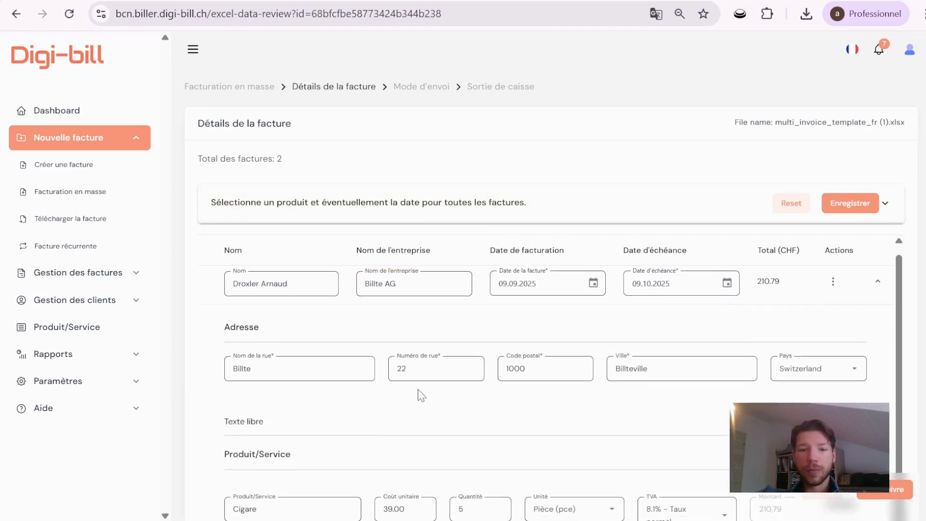
scroll(421, 395, down, 5)
scroll(647, 399, up, 4)
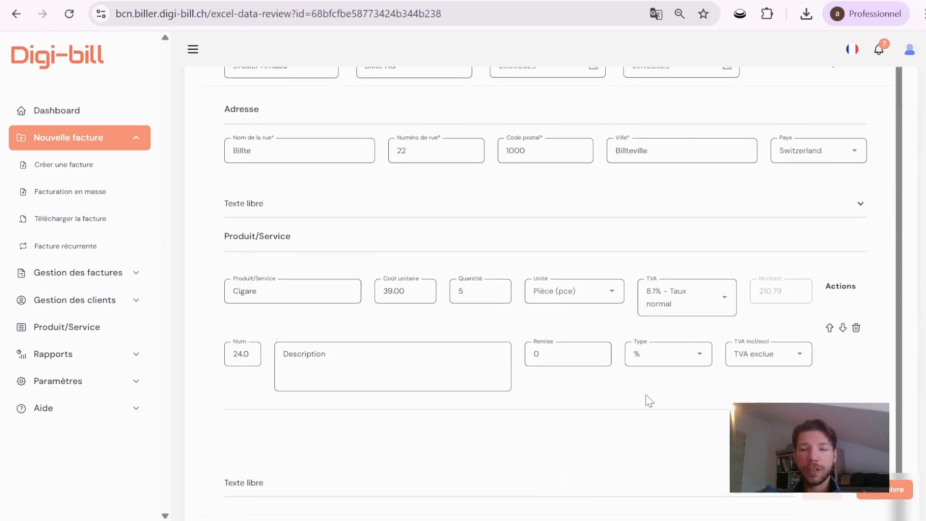
click(876, 217)
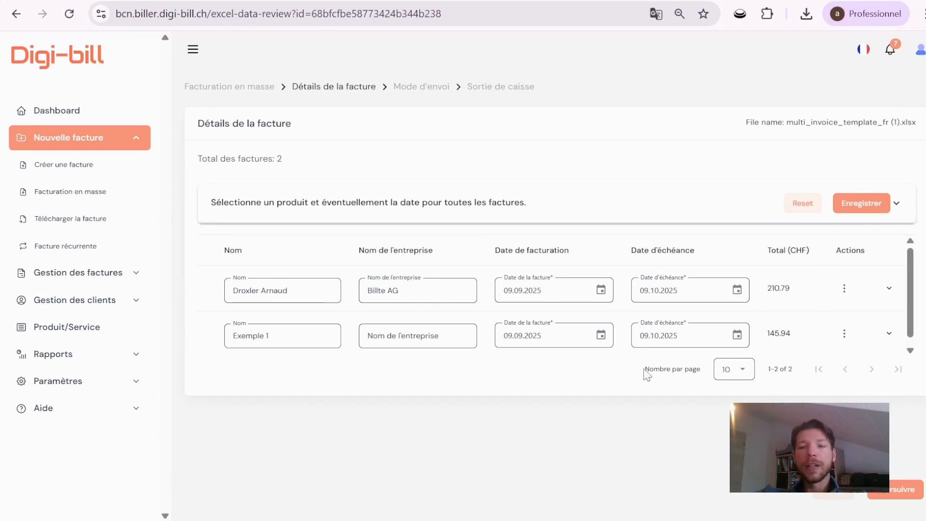
click(885, 492)
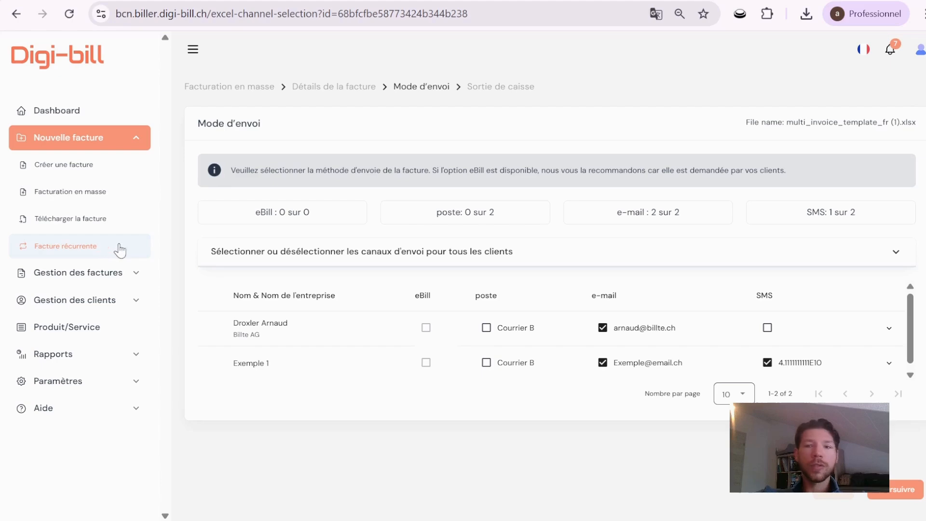
click(122, 141)
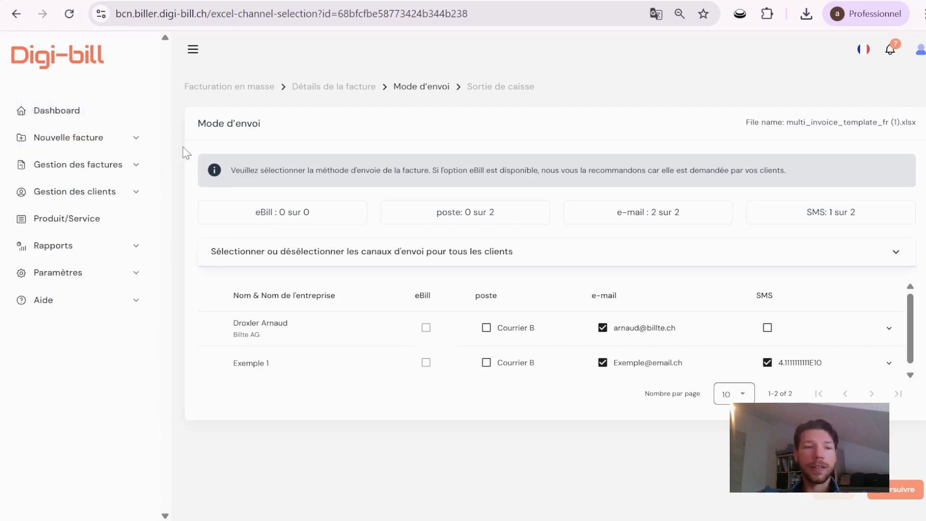
click(118, 120)
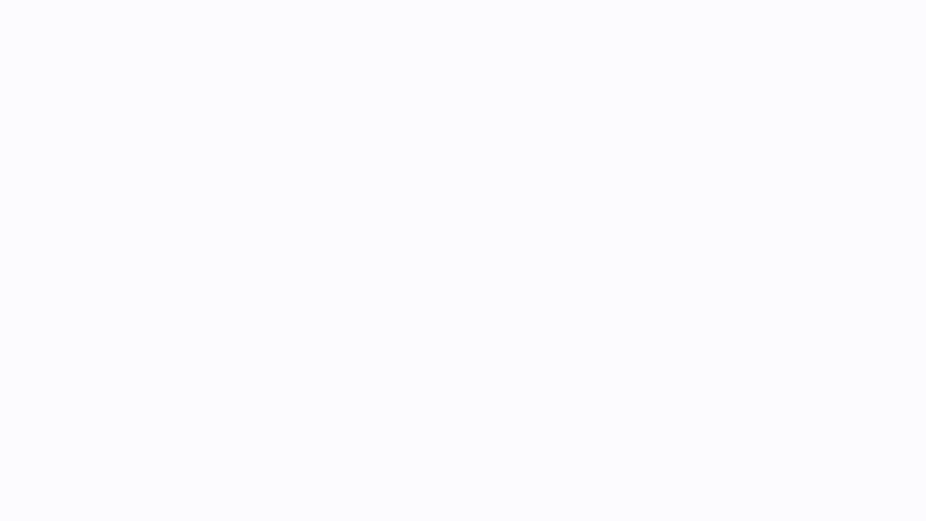